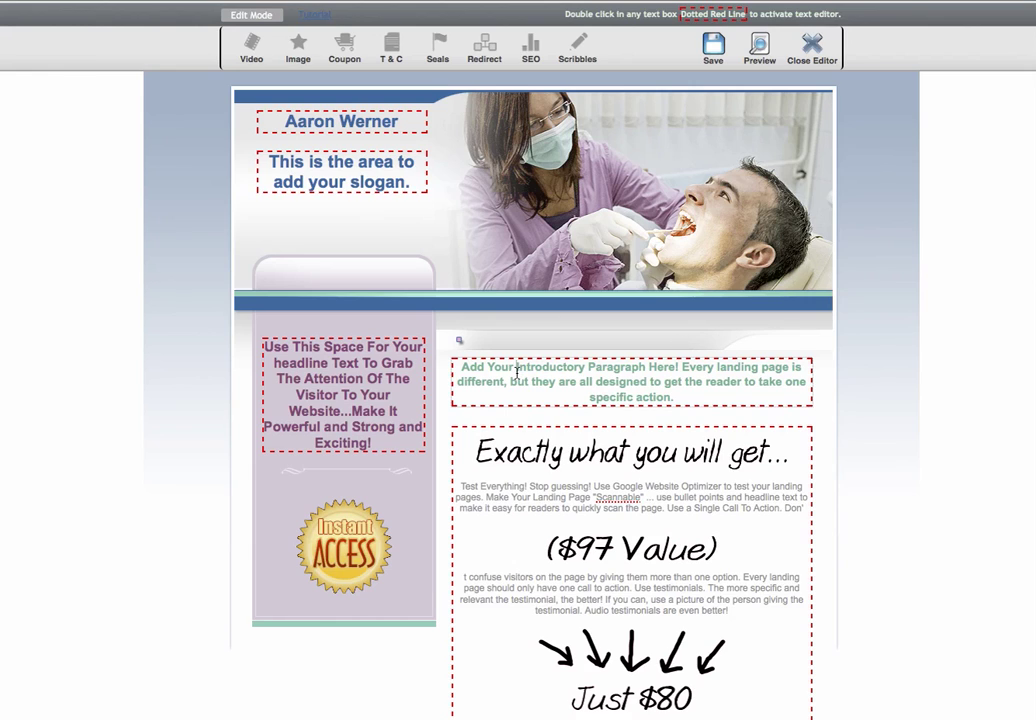
# Insert empty lines above the dental landing page's introductory paragraph text.
pyautogui.click(463, 370)
pyautogui.press('Return')
pyautogui.press('Return')
pyautogui.press('Return')
pyautogui.press('Return')
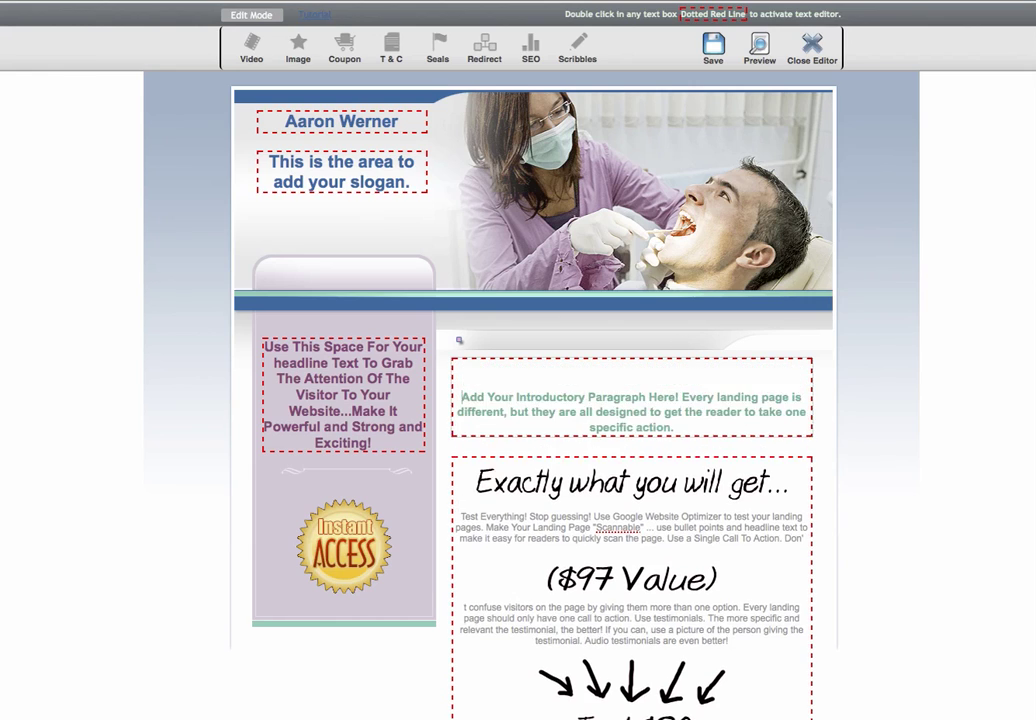
pyautogui.click(631, 381)
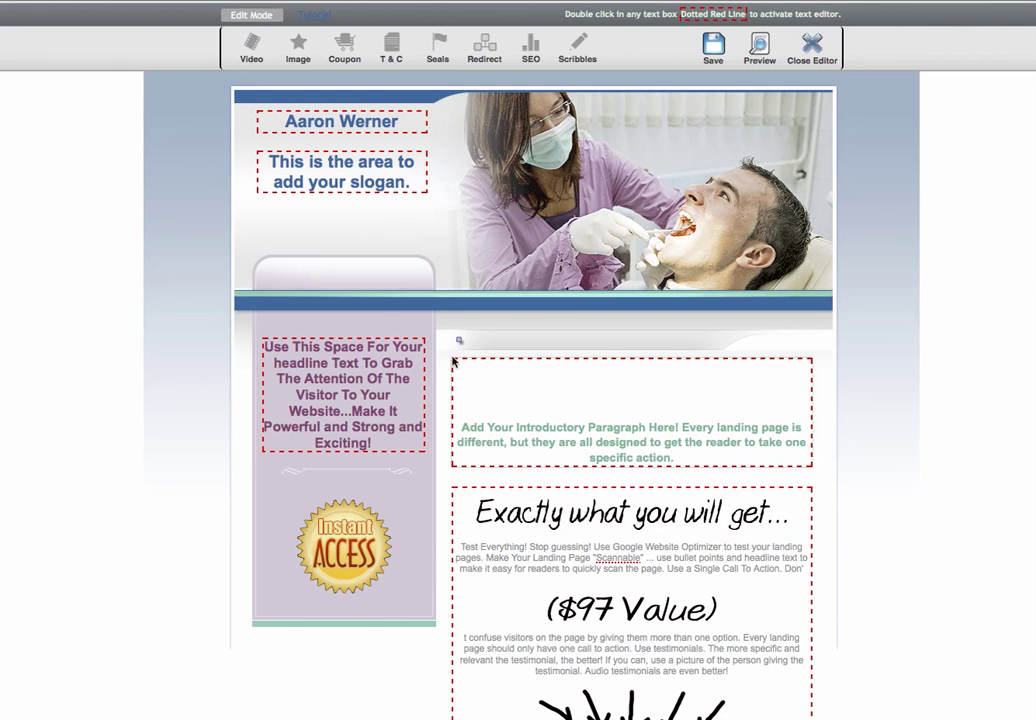
# Search YouTube videos for 'Dental', go to the next results page, and insert the tooth sealant video.
pyautogui.click(252, 62)
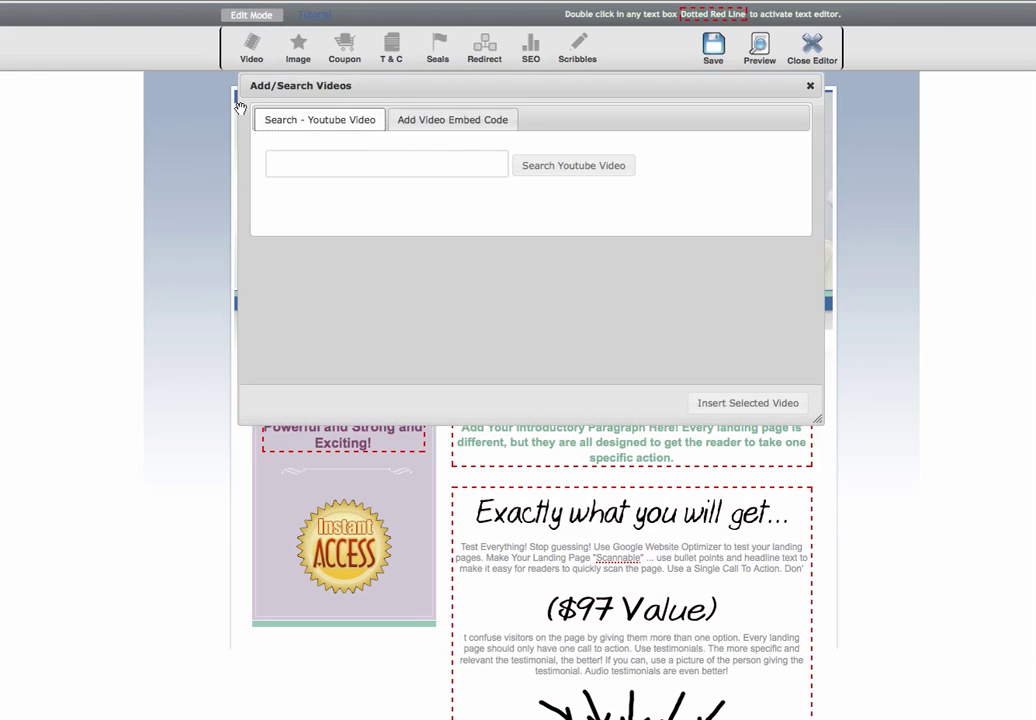
pyautogui.click(376, 160)
pyautogui.write('Dental')
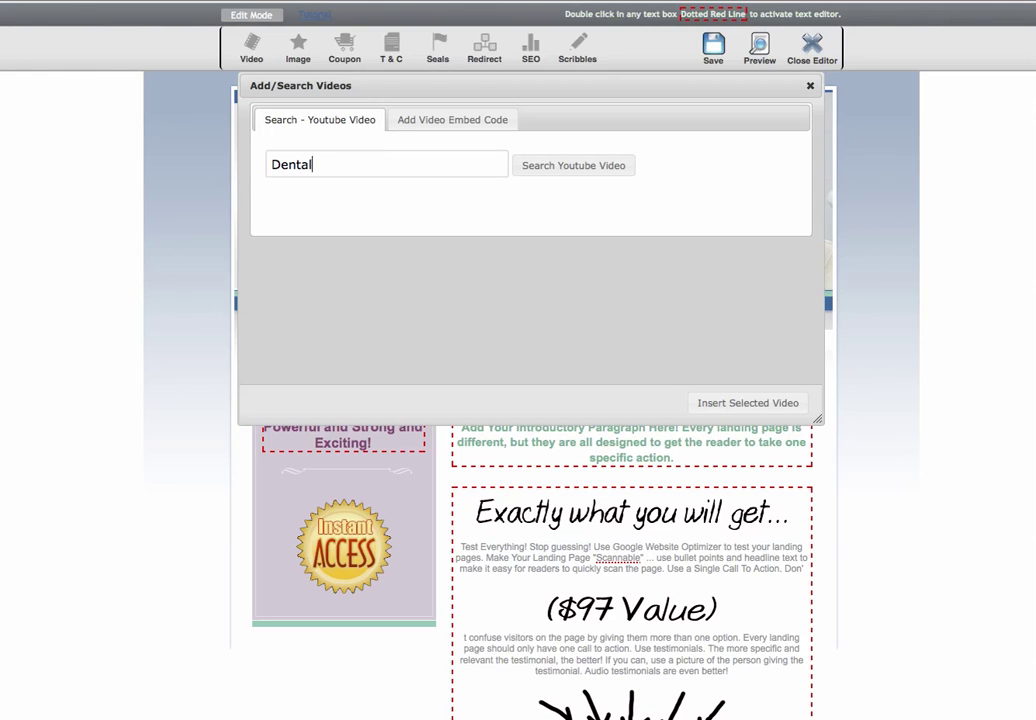
pyautogui.click(585, 167)
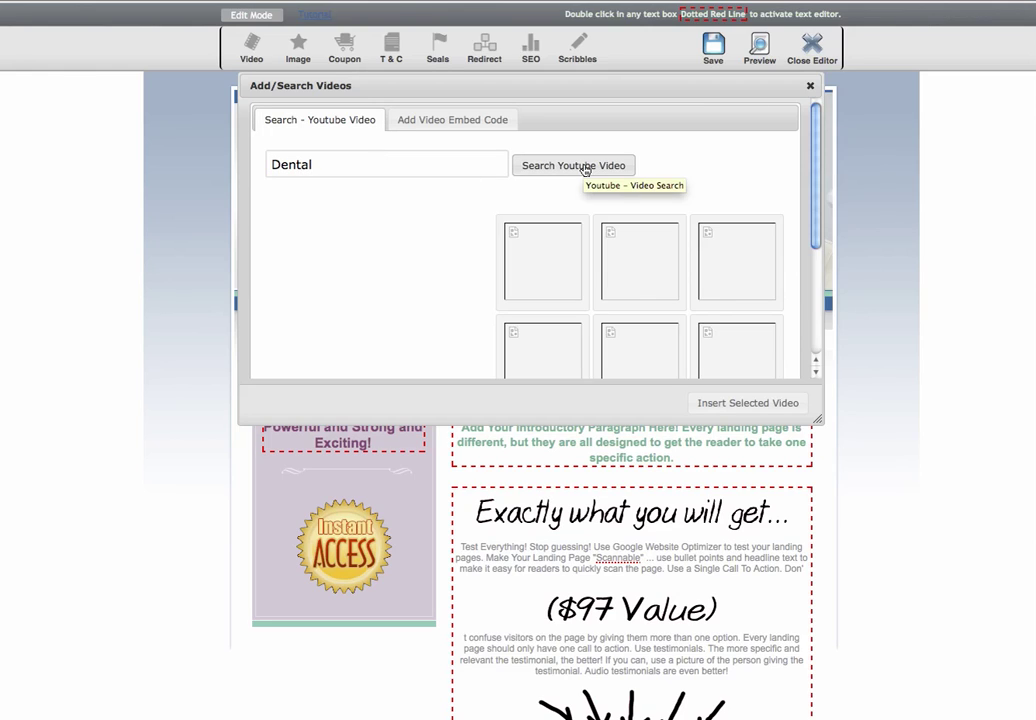
pyautogui.moveTo(813, 188); pyautogui.dragTo(812, 300)
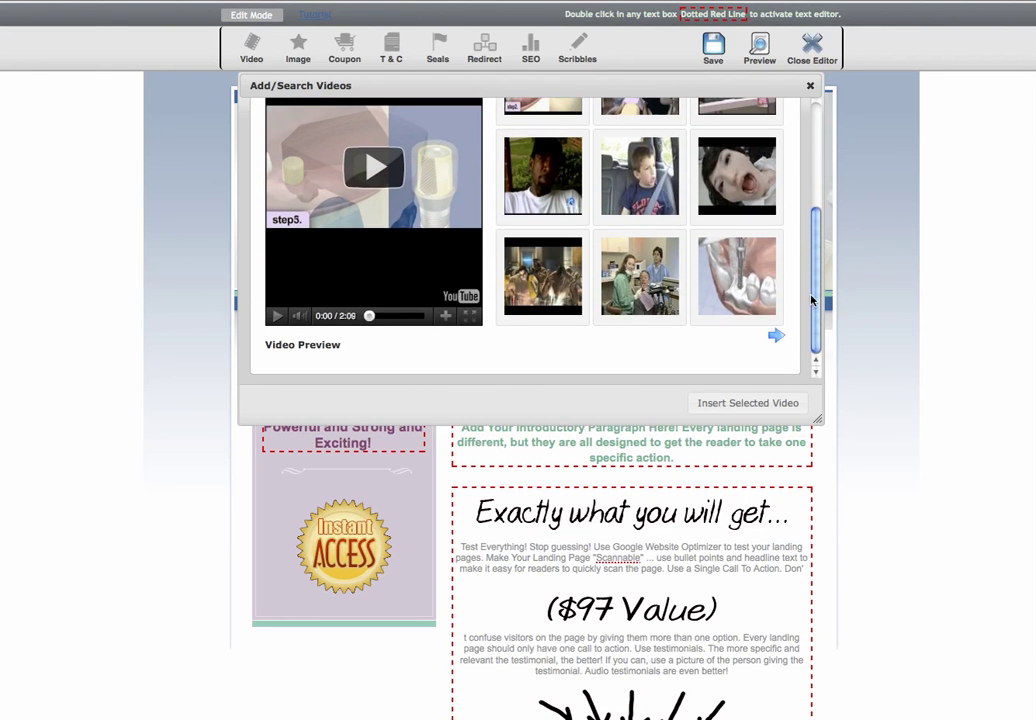
pyautogui.click(776, 340)
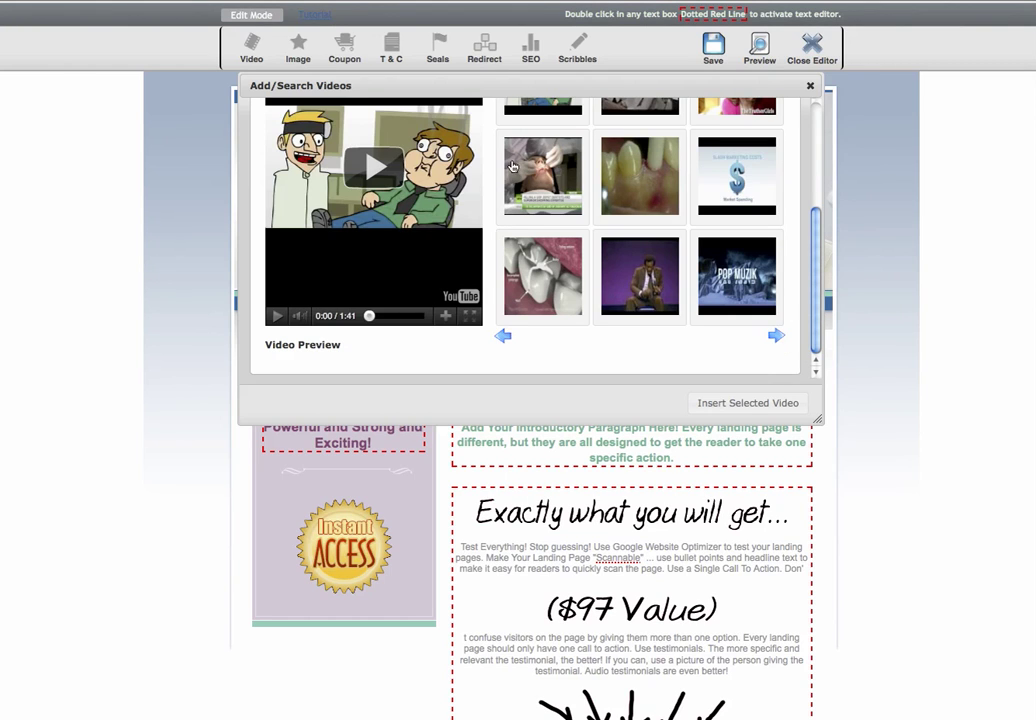
pyautogui.click(533, 283)
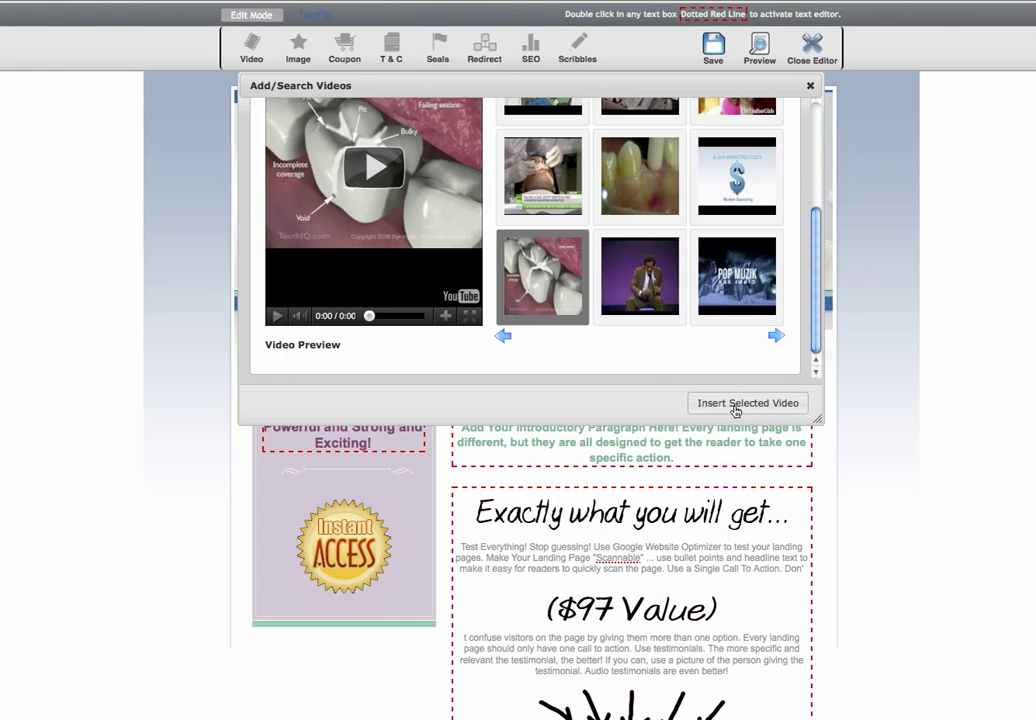
pyautogui.click(735, 410)
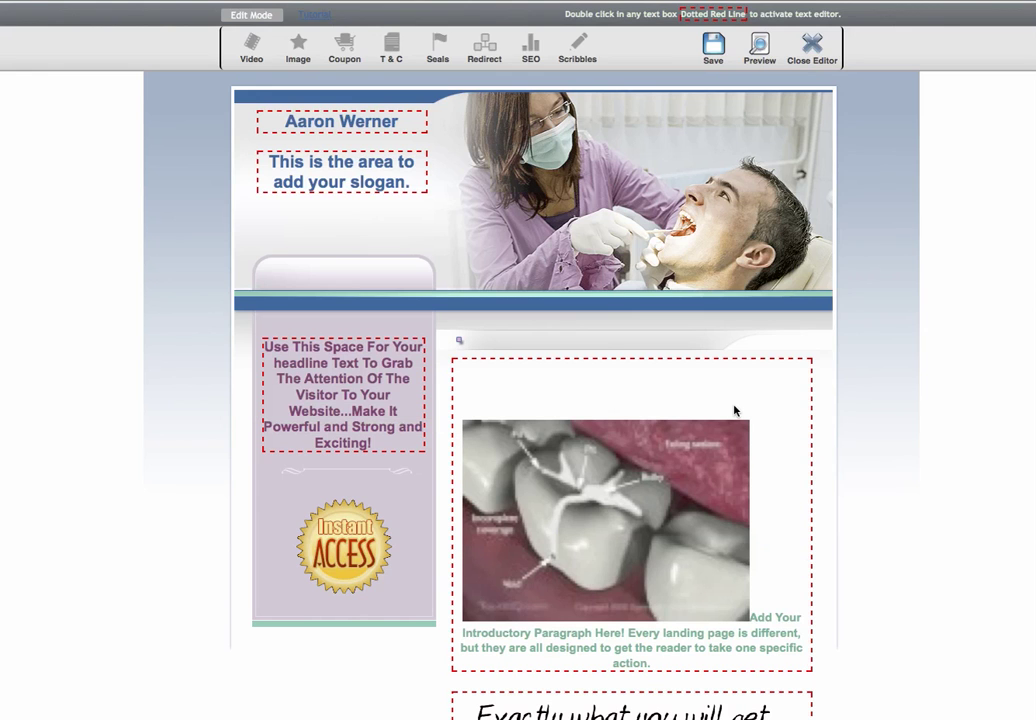
# Put the tooth video on its own line above the intro text, remove extra blank lines, and save.
pyautogui.click(756, 617)
pyautogui.press('Return')
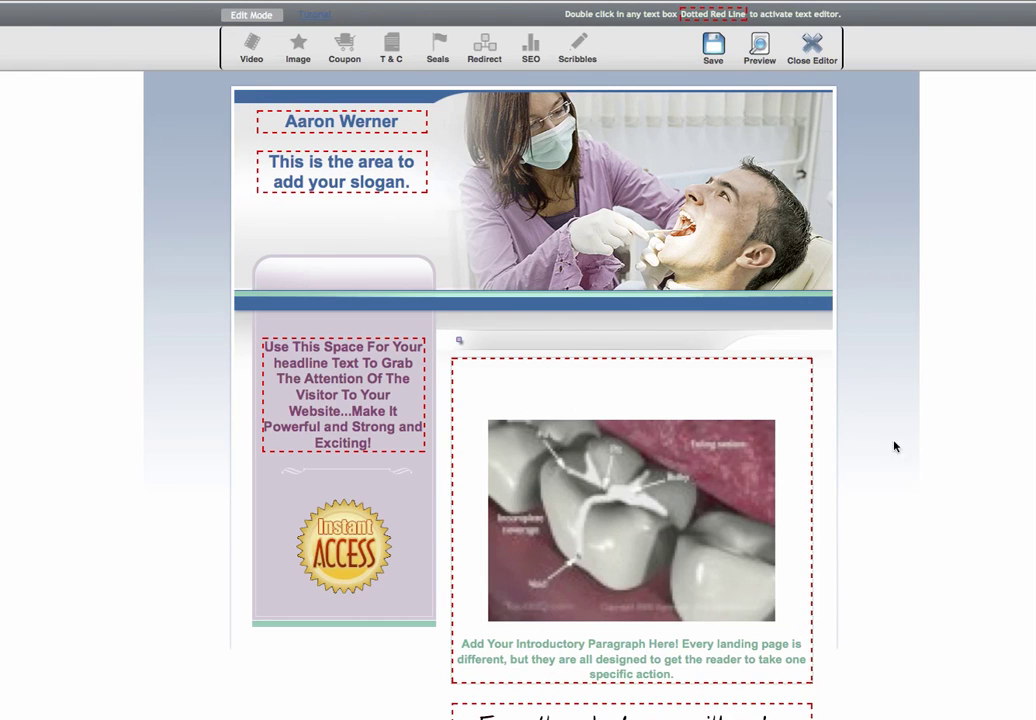
pyautogui.click(607, 391)
pyautogui.press('BackSpace')
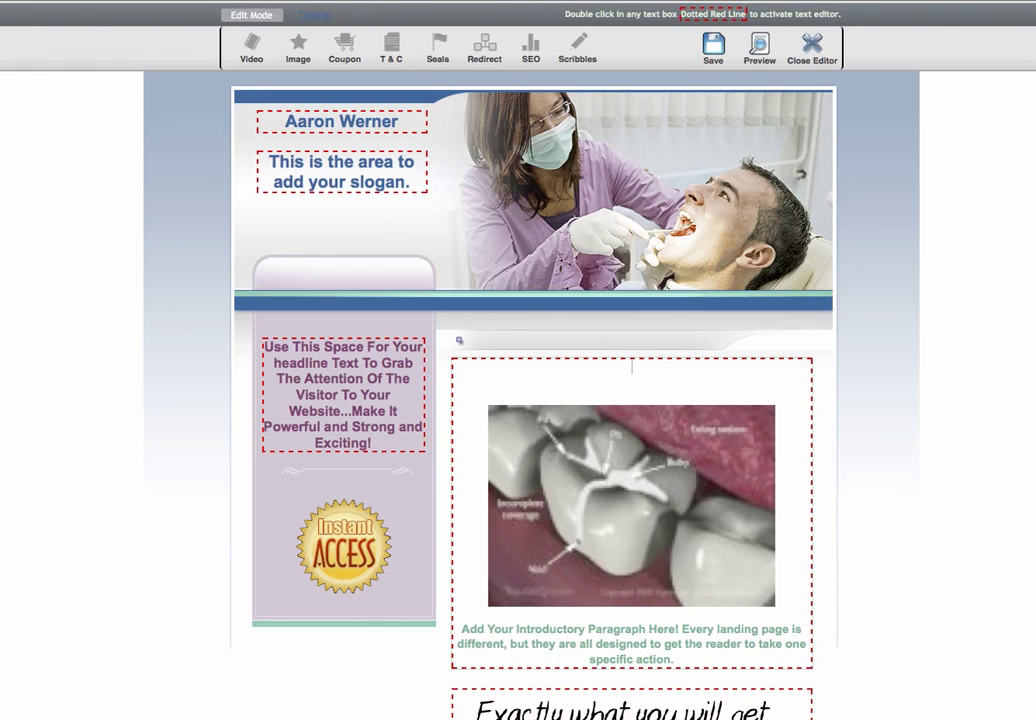
pyautogui.press('Delete')
pyautogui.press('Delete')
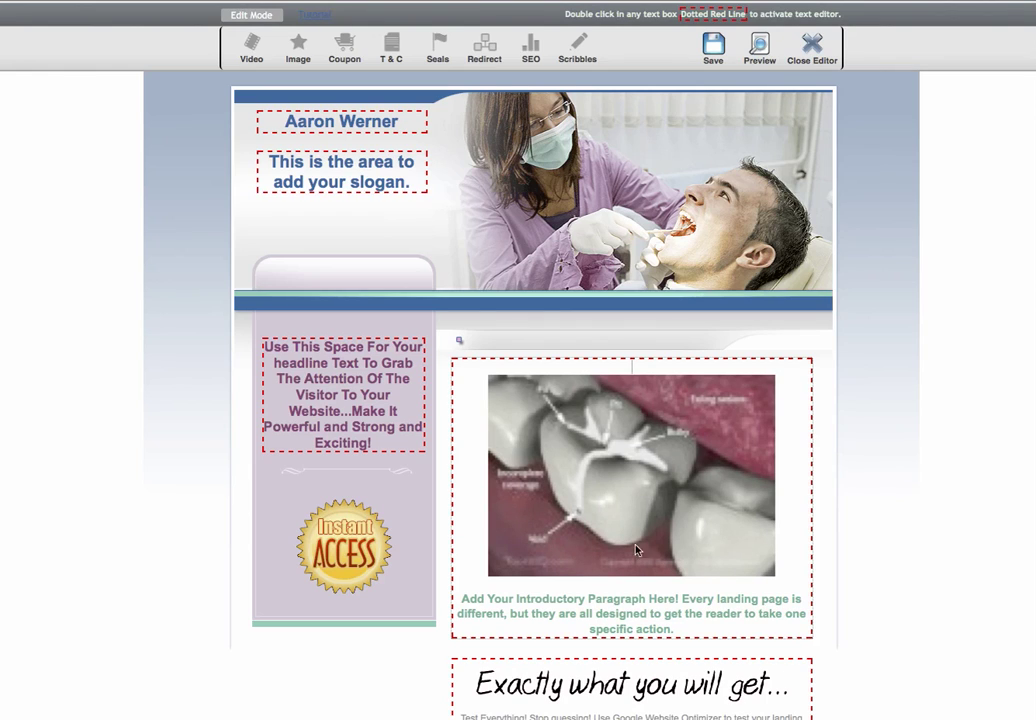
pyautogui.click(711, 57)
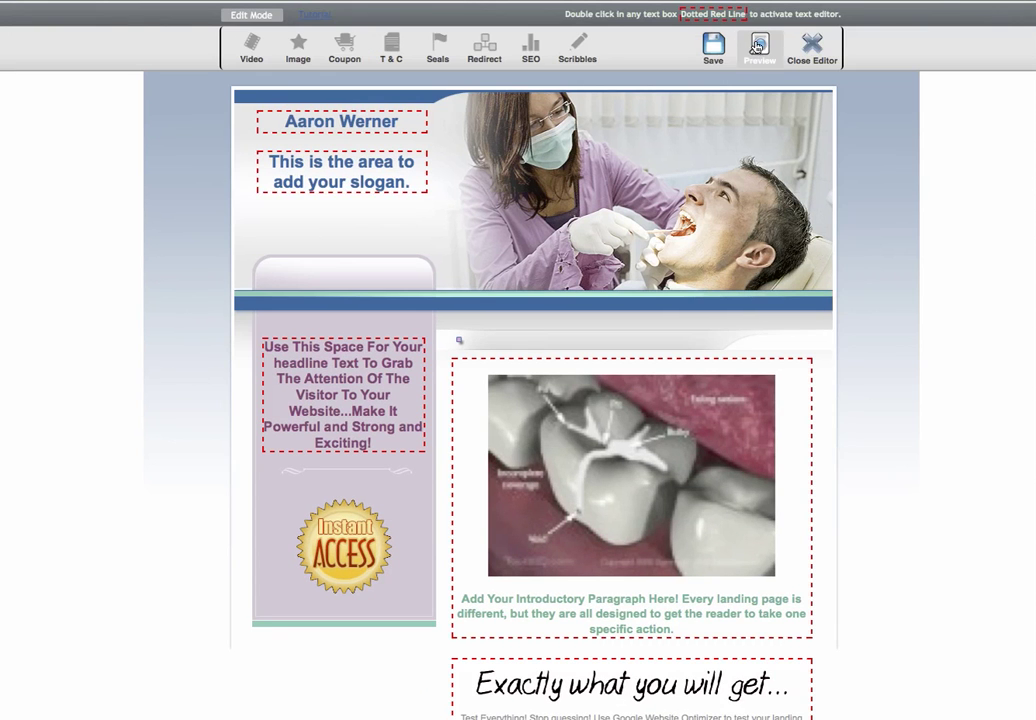
# Preview the landing page, play the embedded tooth video, then pause it.
pyautogui.click(760, 47)
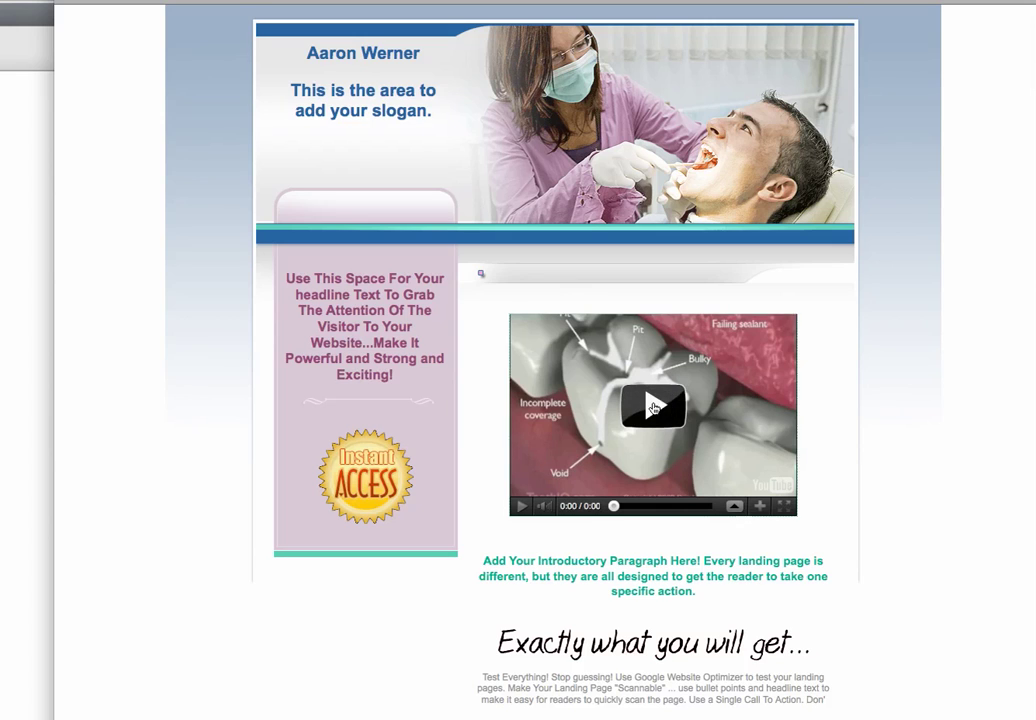
pyautogui.click(655, 409)
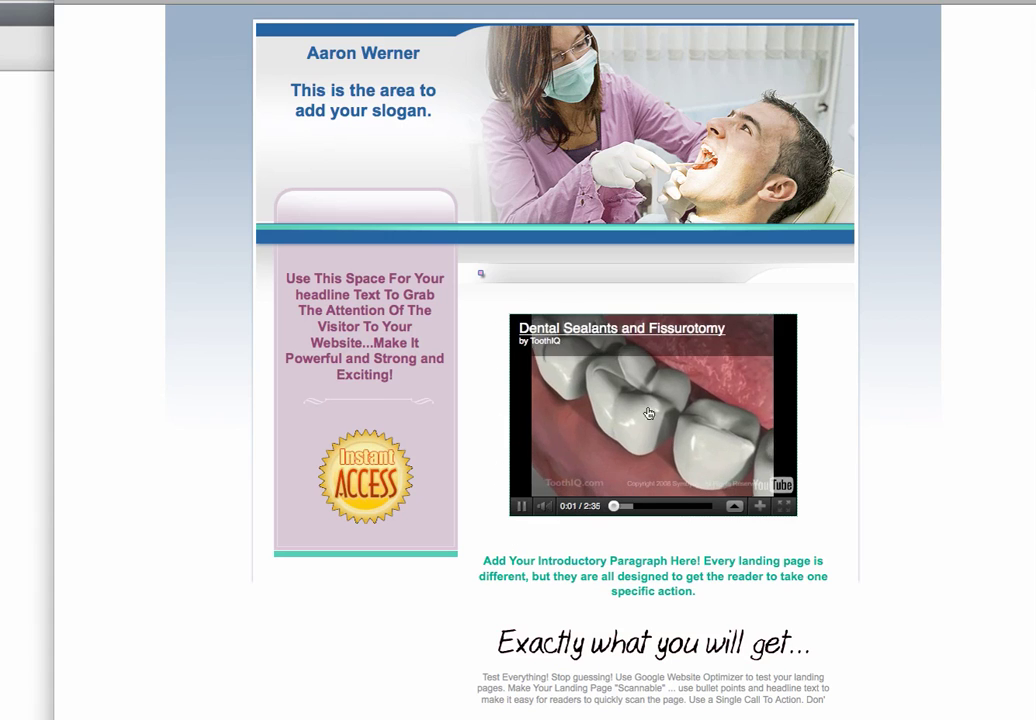
pyautogui.click(526, 513)
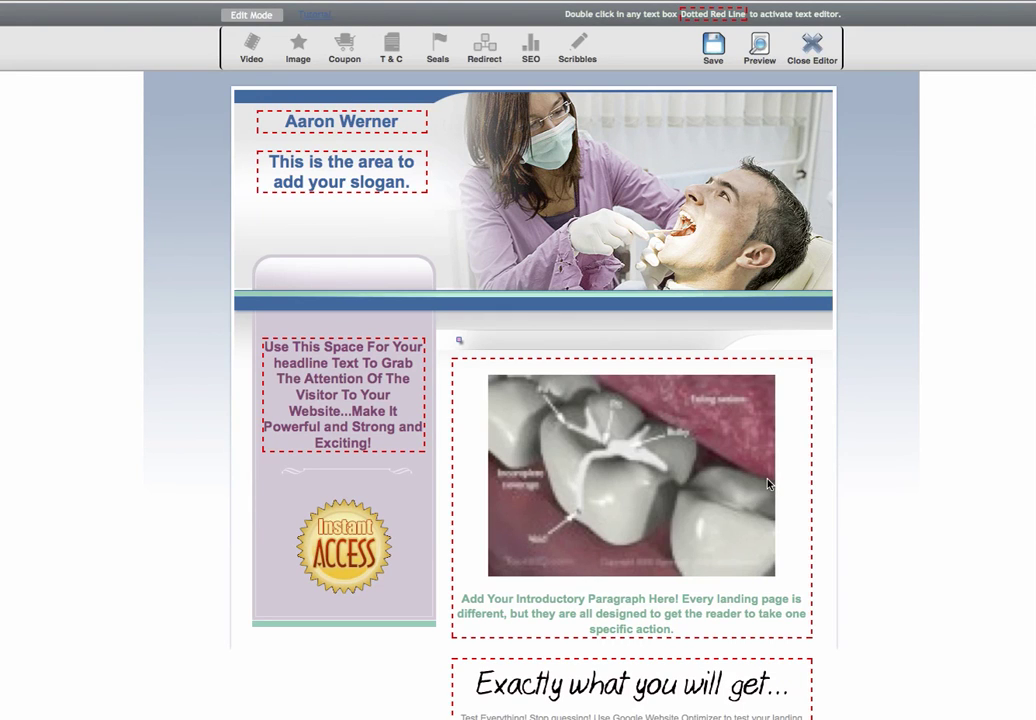
# Delete the tooth video, and close the video window's embed-code tab without adding anything.
pyautogui.click(710, 486)
pyautogui.press('Delete')
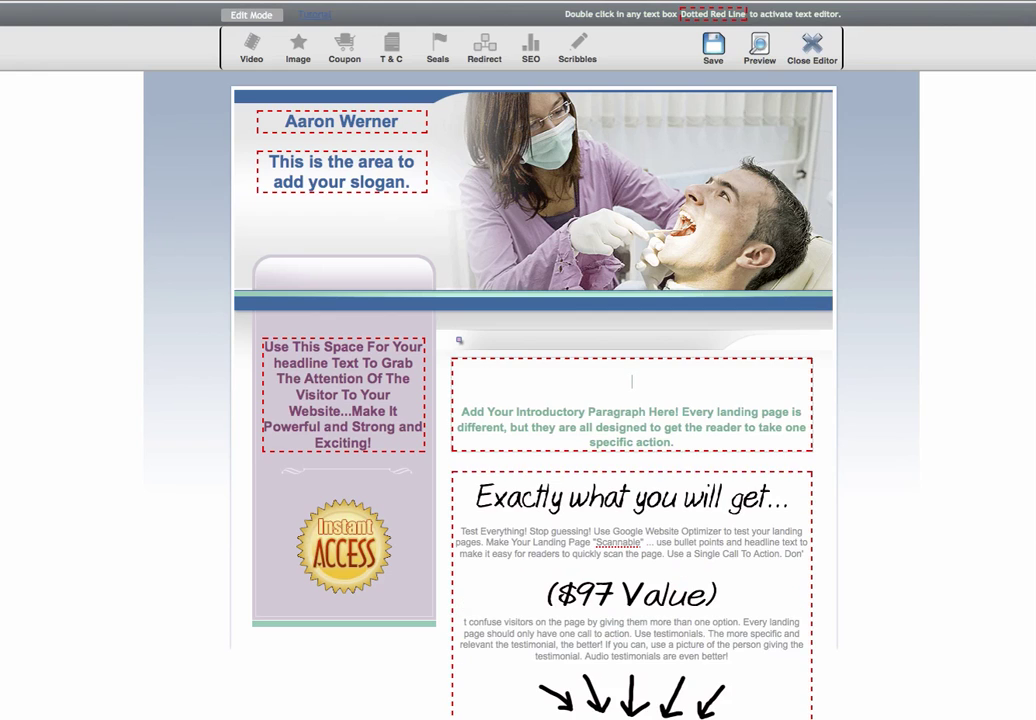
pyautogui.click(253, 54)
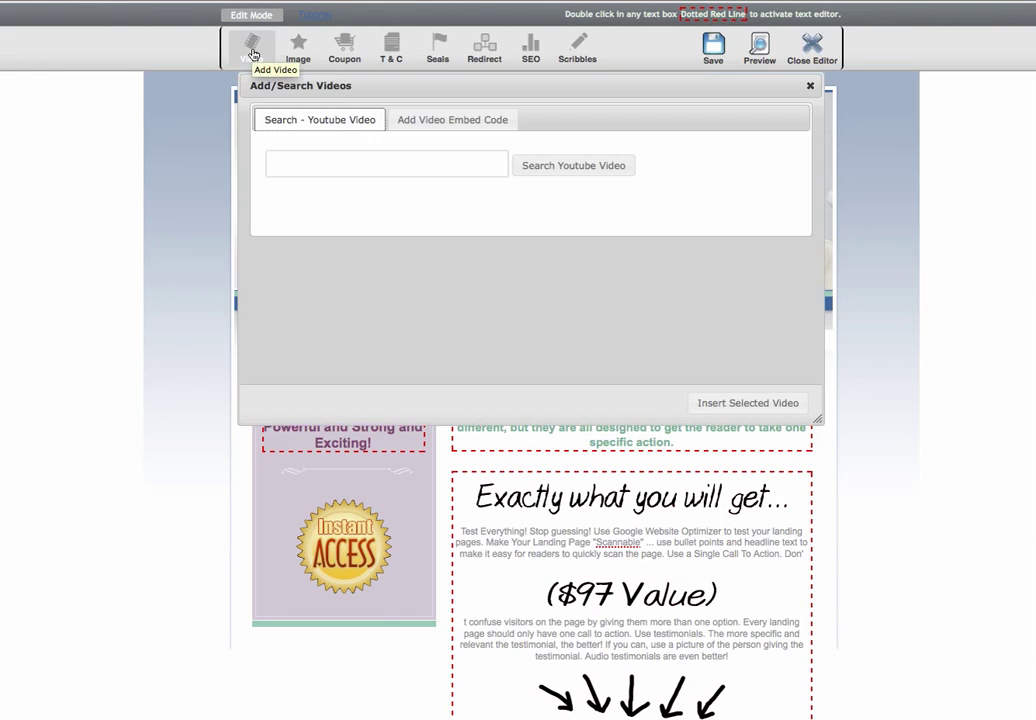
pyautogui.click(429, 120)
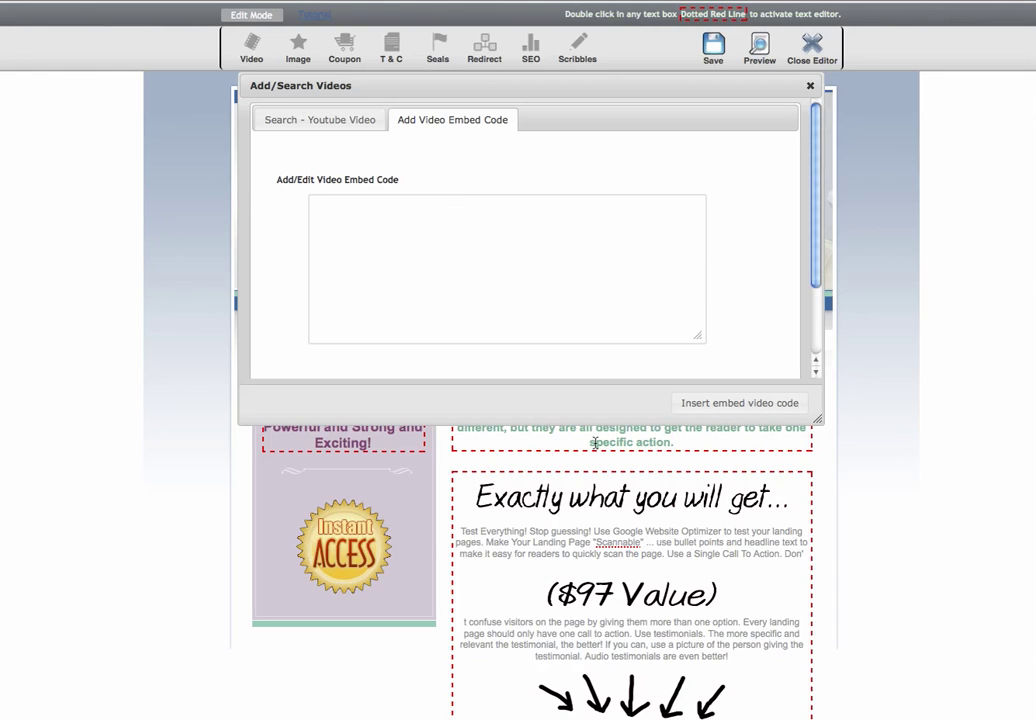
pyautogui.click(809, 87)
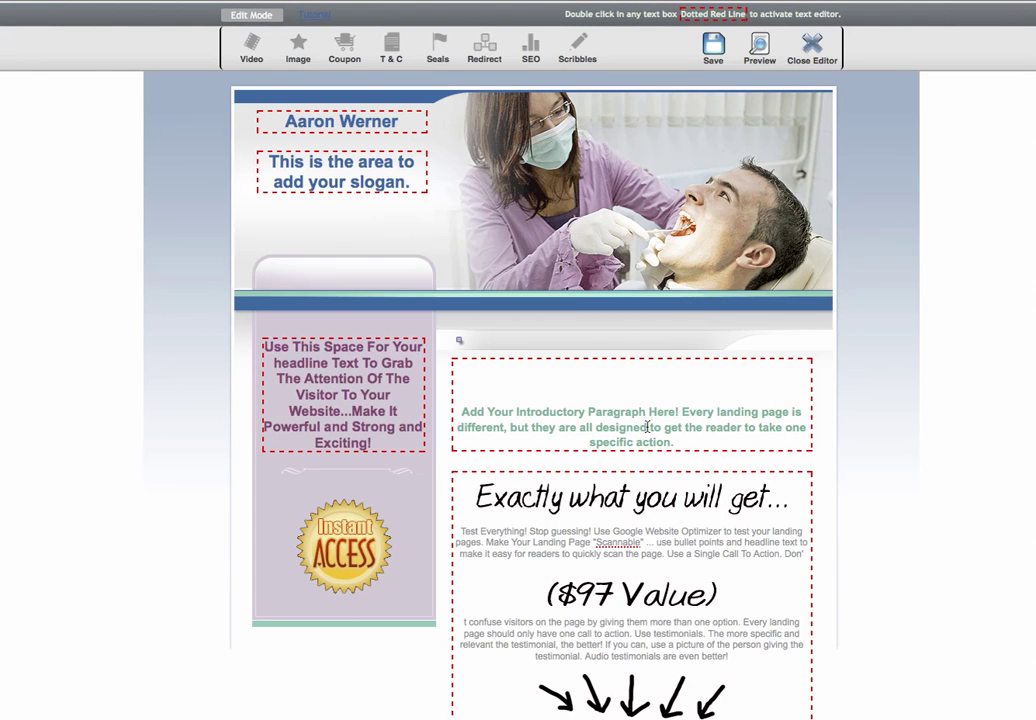
# Open the intro paragraph in the content editor and bring up the Embed Youtube Video URL prompt on its empty top line.
pyautogui.doubleClick(609, 395)
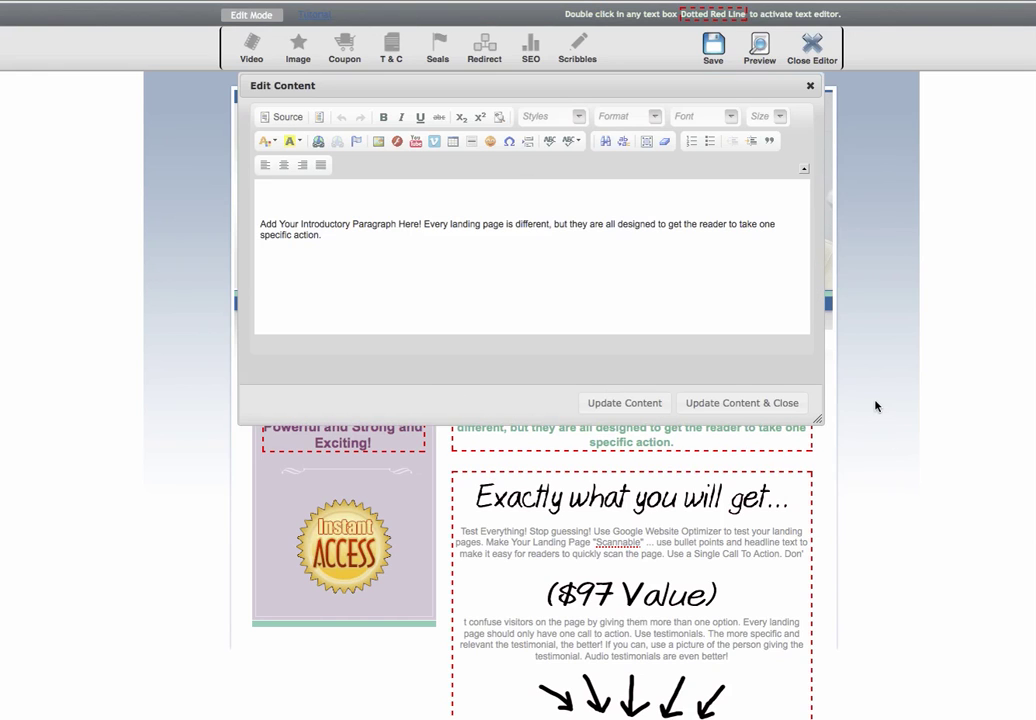
pyautogui.click(342, 236)
pyautogui.tripleClick(261, 224)
pyautogui.click(395, 180)
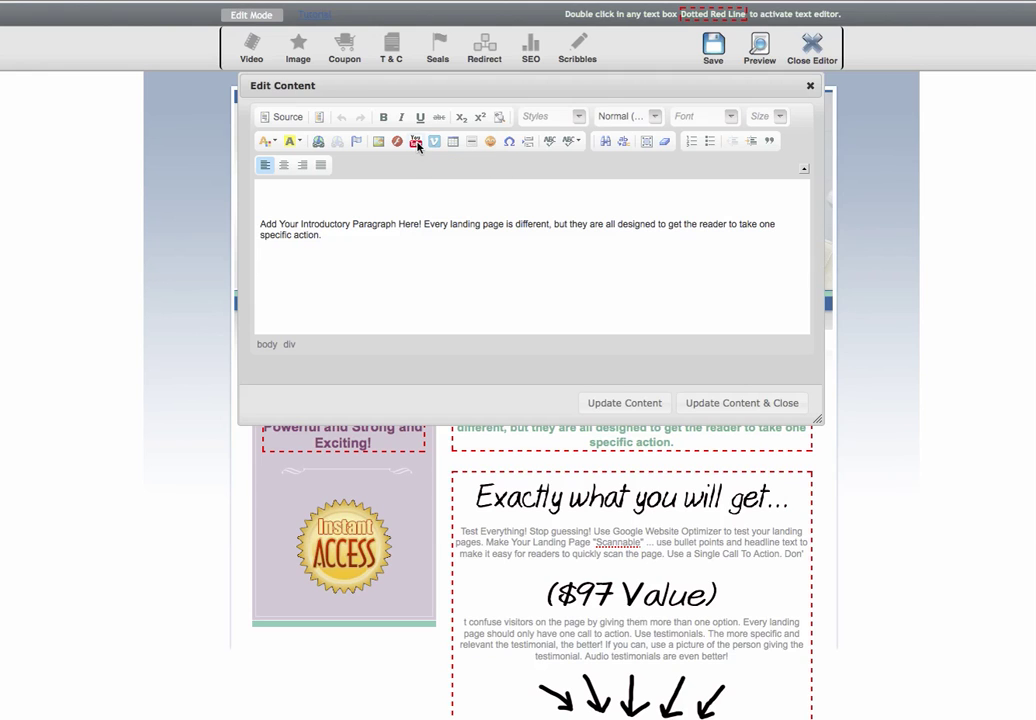
pyautogui.click(417, 145)
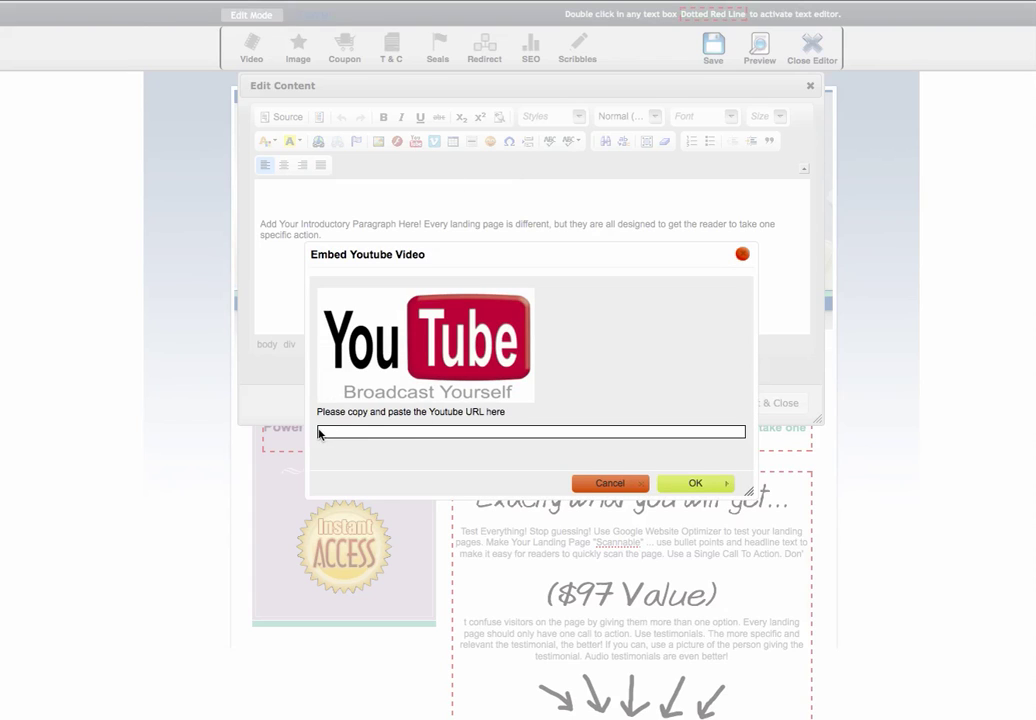
pyautogui.click(466, 435)
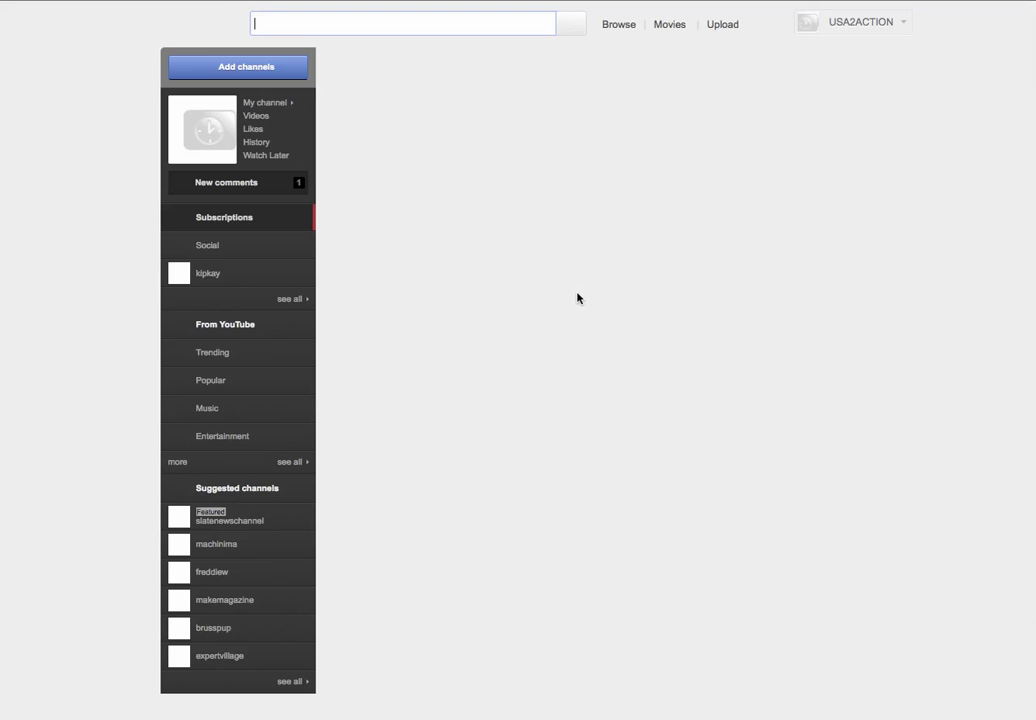
# Search YouTube for 'dental' and open the Chair Side Dental Assisting Training Video for Dental Staff.
pyautogui.click(297, 23)
pyautogui.write('dent')
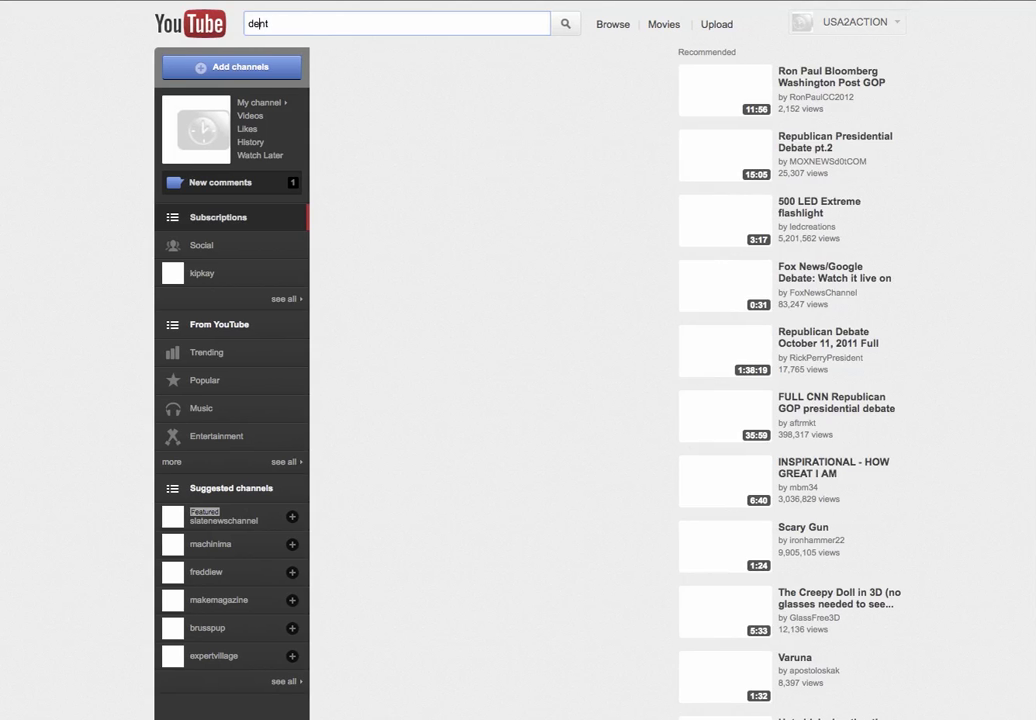
pyautogui.write('al')
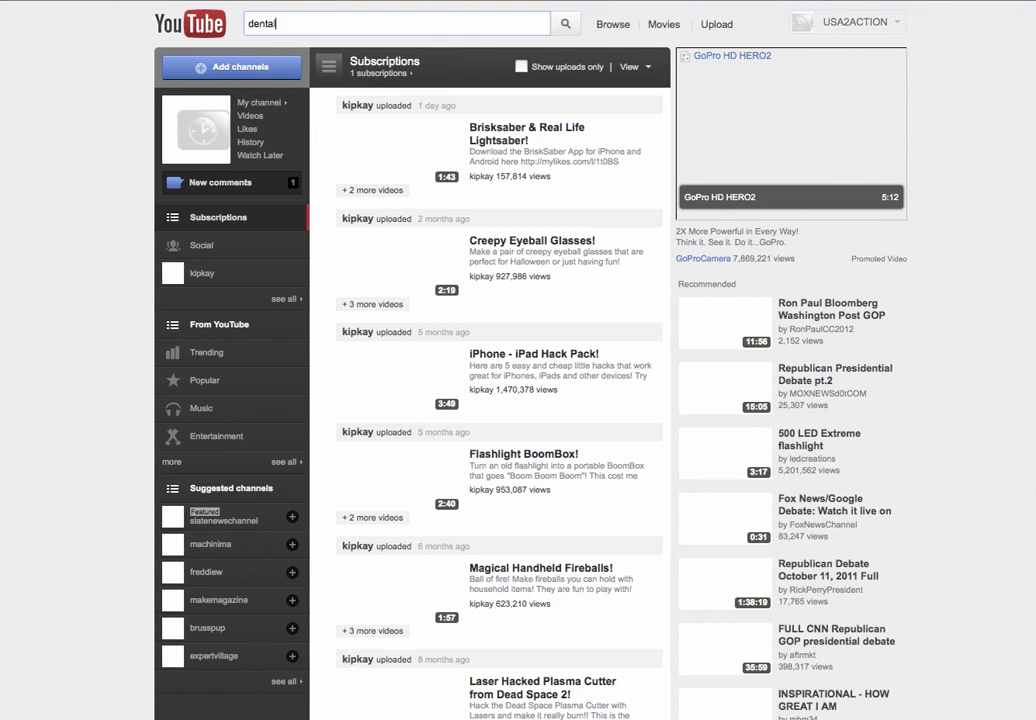
pyautogui.press('Return')
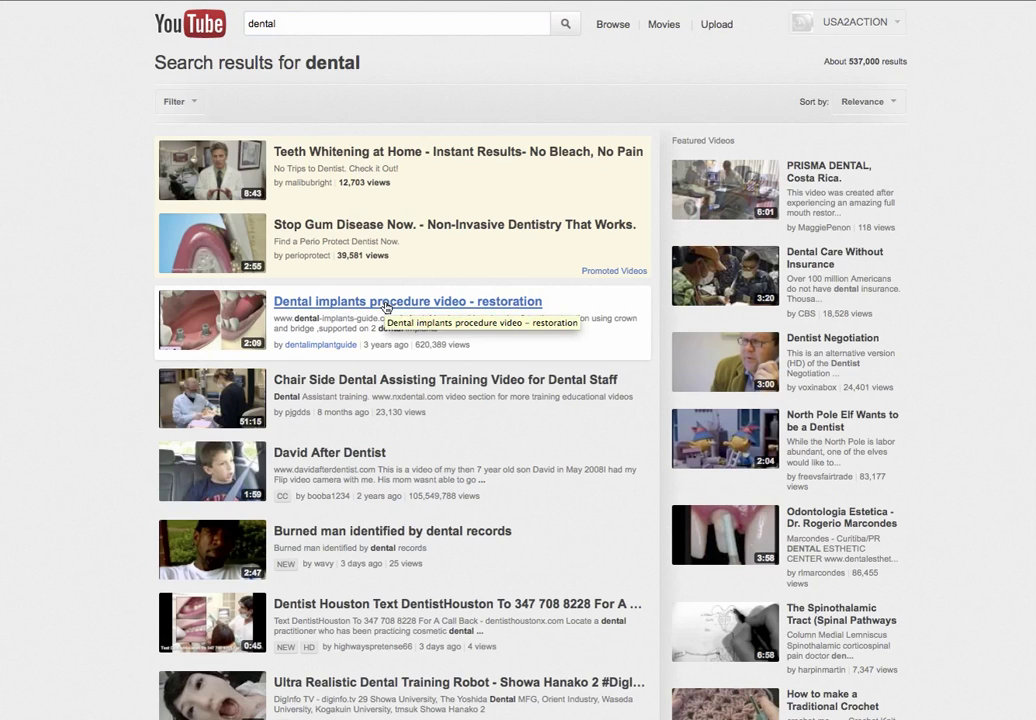
pyautogui.click(349, 384)
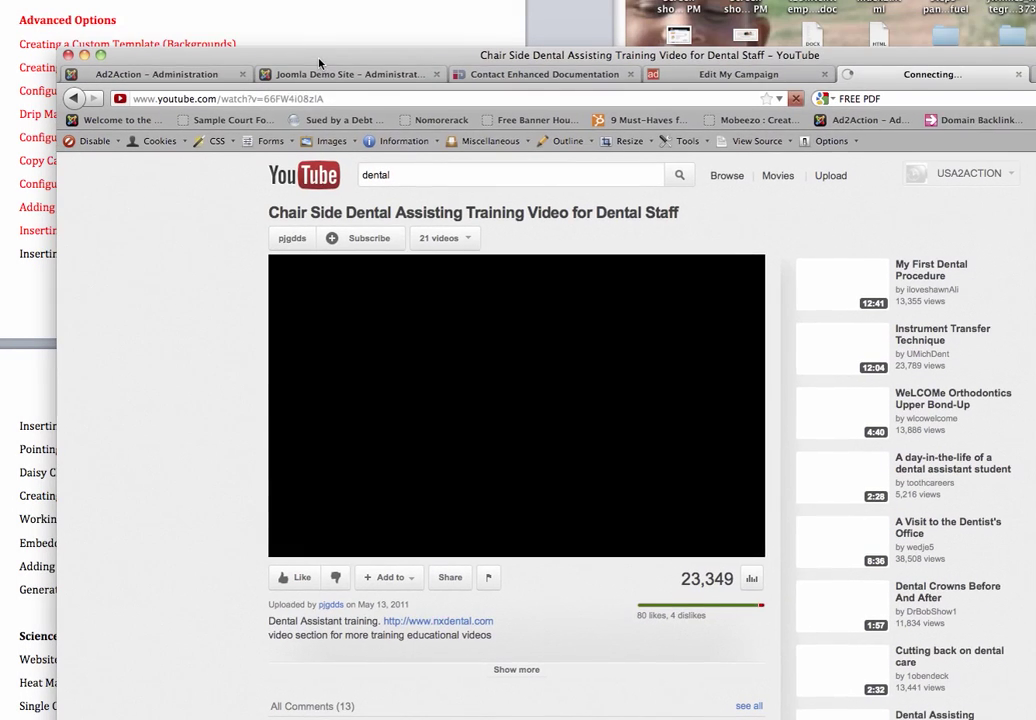
# Copy the video's web address and return to the Edit My Campaign tab.
pyautogui.moveTo(320, 63); pyautogui.dragTo(322, 68)
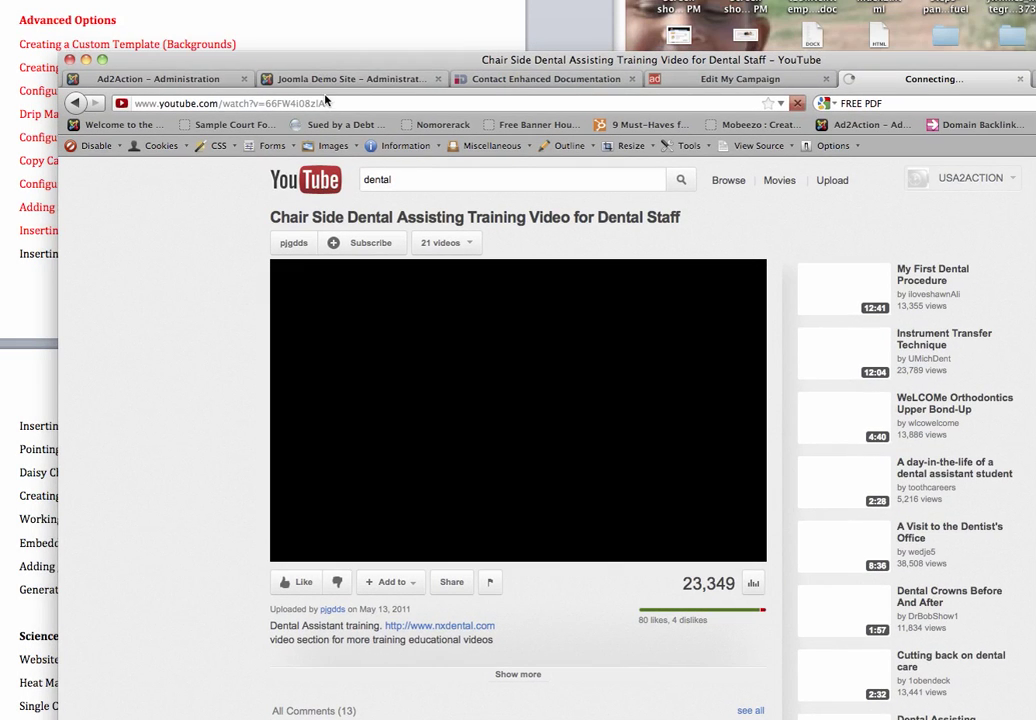
pyautogui.click(132, 97)
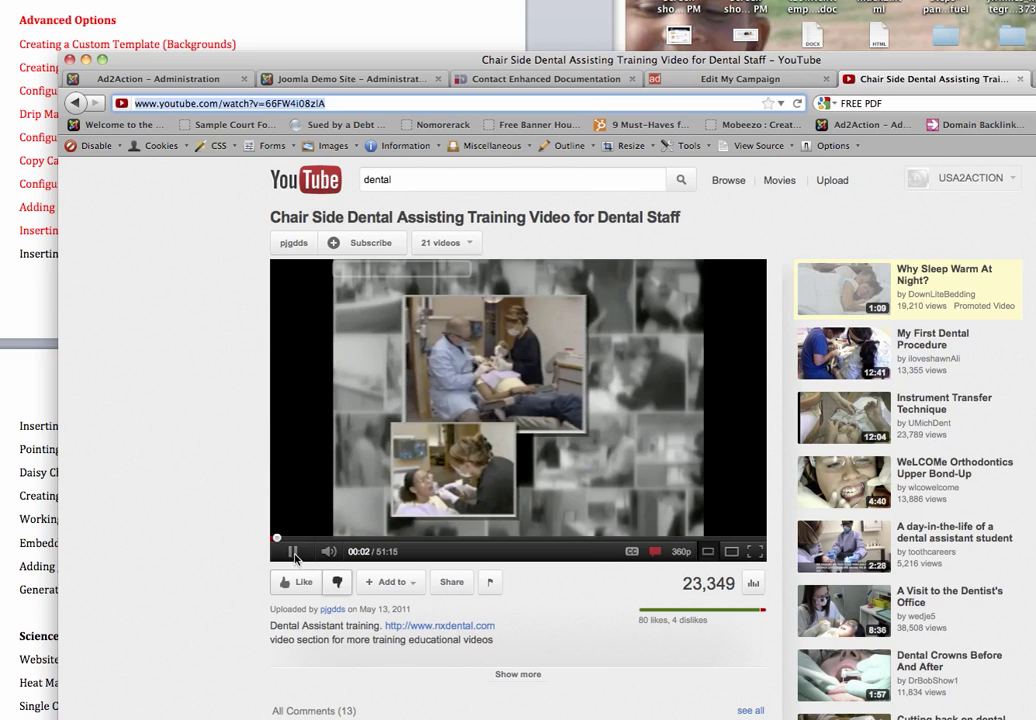
pyautogui.hotkey('ctrl', 'shift', 'Tab')
pyautogui.click(983, 80)
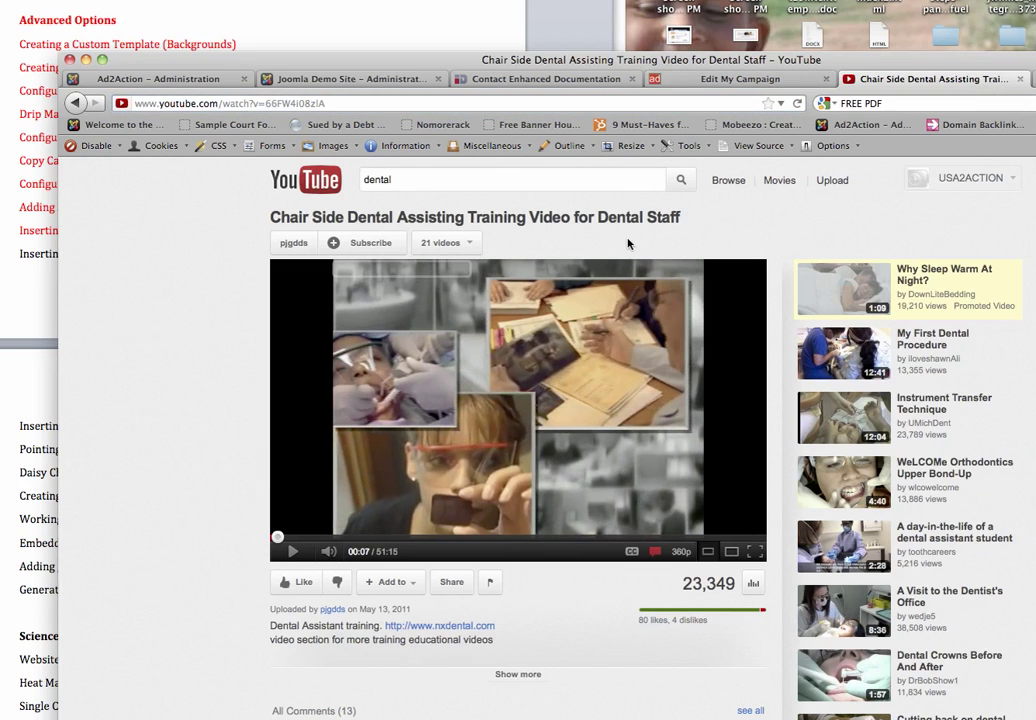
pyautogui.click(741, 80)
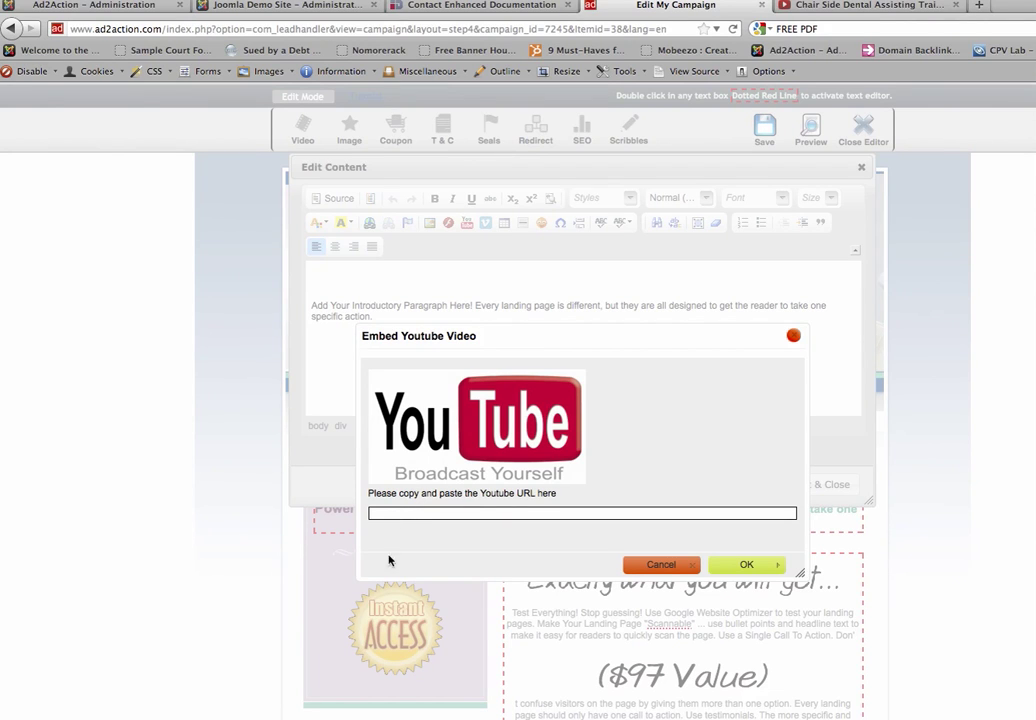
# Paste the training video's YouTube URL into the embed prompt and apply it with Update Content & Close.
pyautogui.write('http://www.youtube.com/watch?v=66FW4i08ziA')
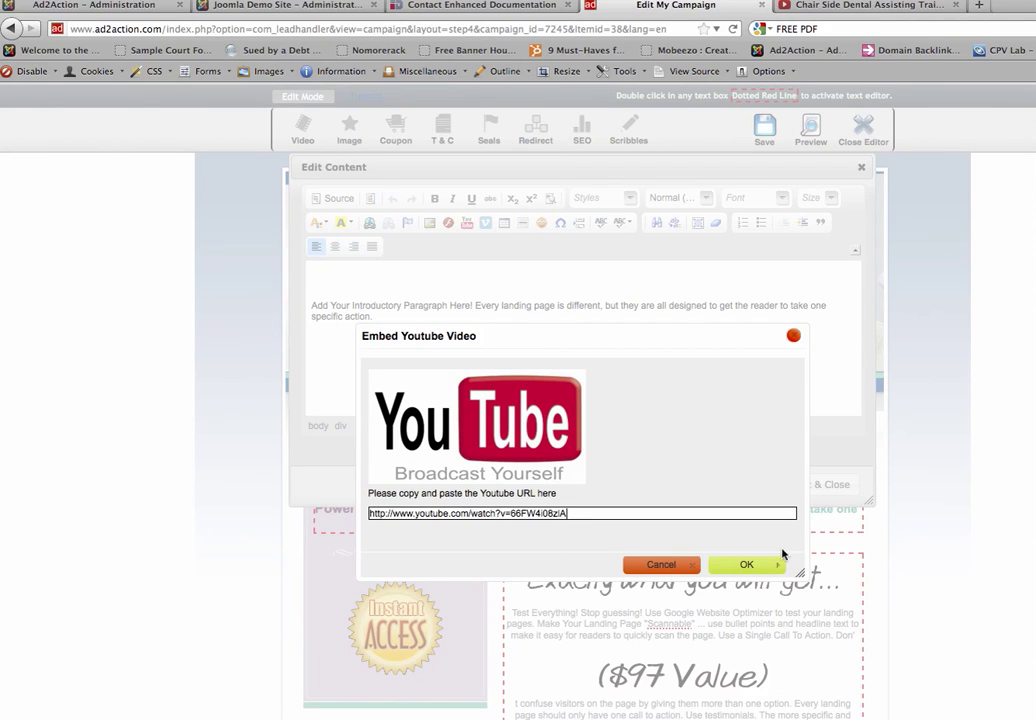
pyautogui.click(746, 566)
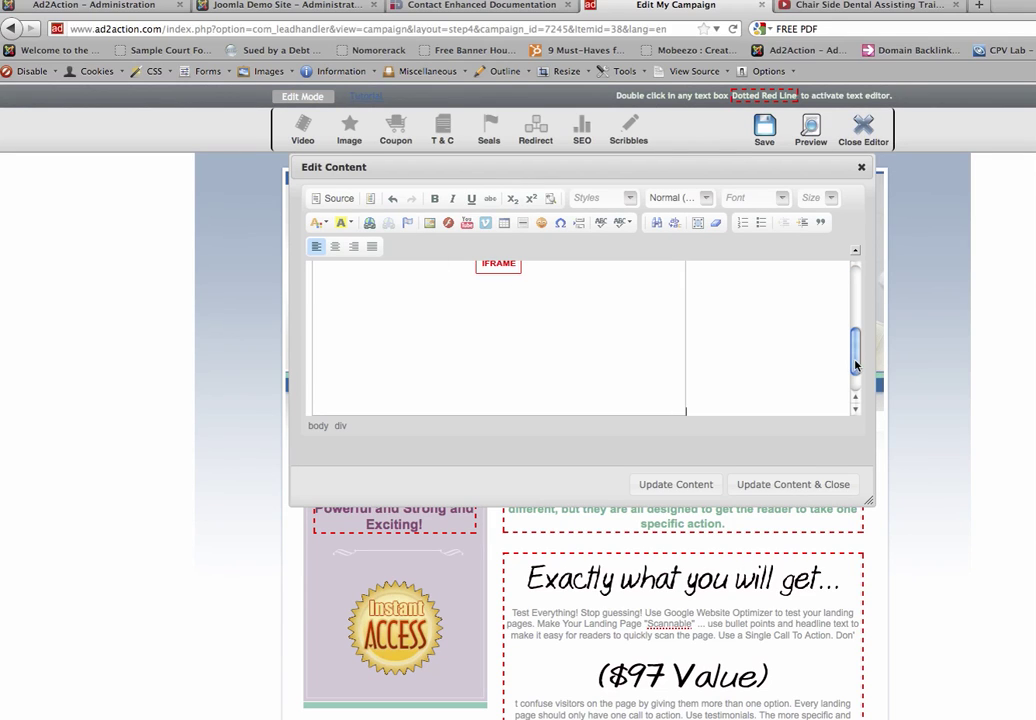
pyautogui.moveTo(857, 362); pyautogui.dragTo(859, 405)
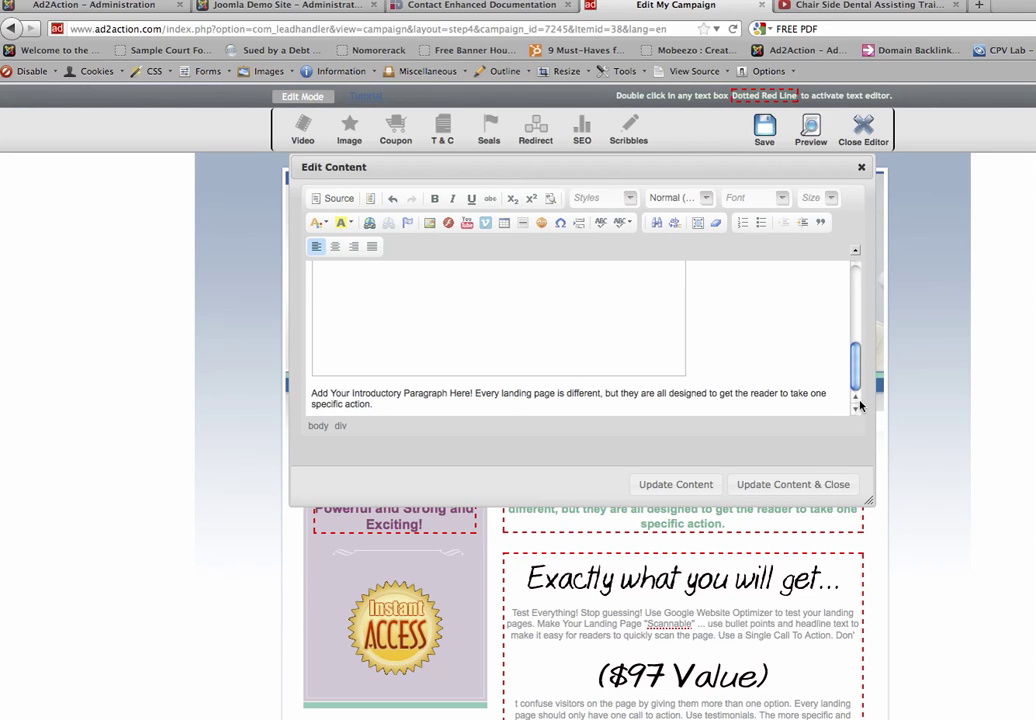
pyautogui.click(676, 486)
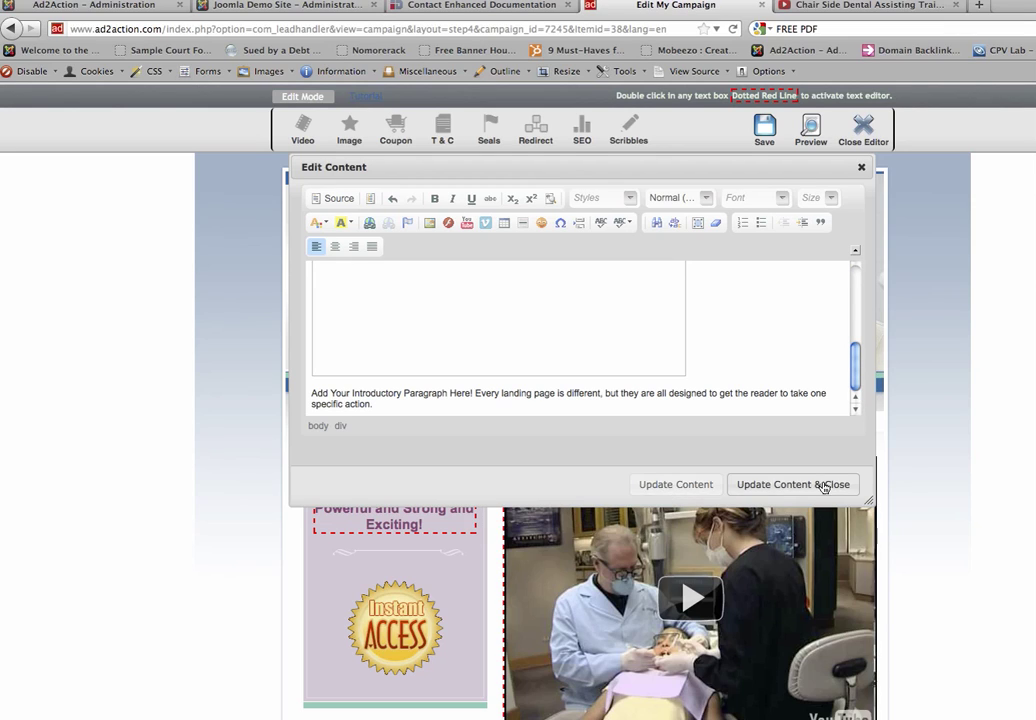
pyautogui.click(823, 486)
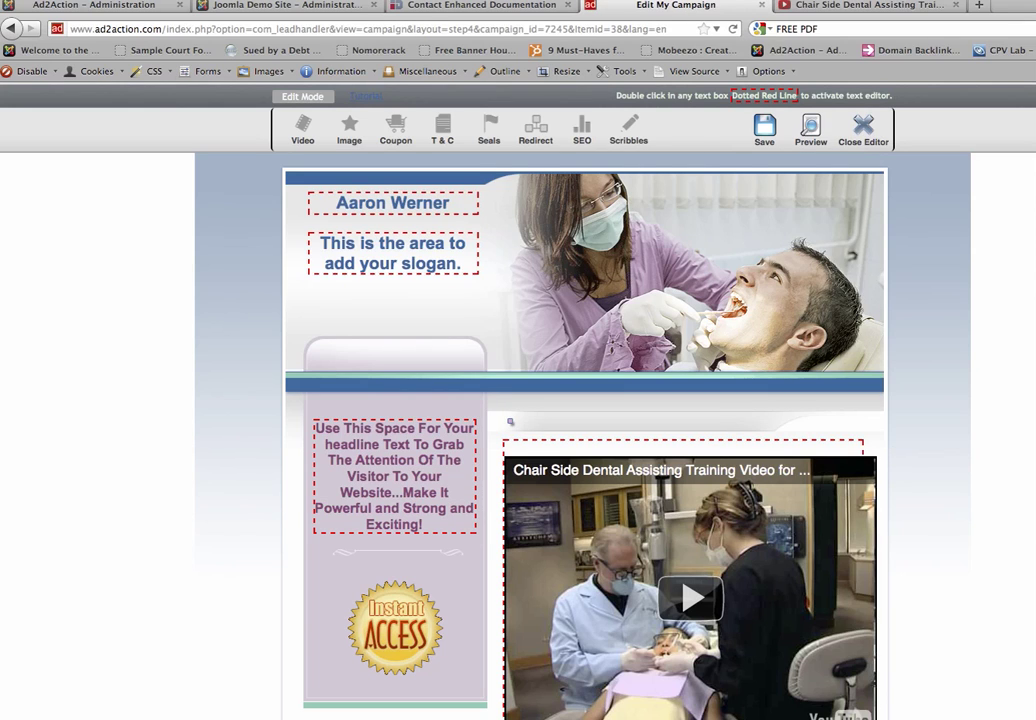
# Shrink the embedded training video frame to about 427 × 347 and apply the change.
pyautogui.scroll(-6, 583, 436)
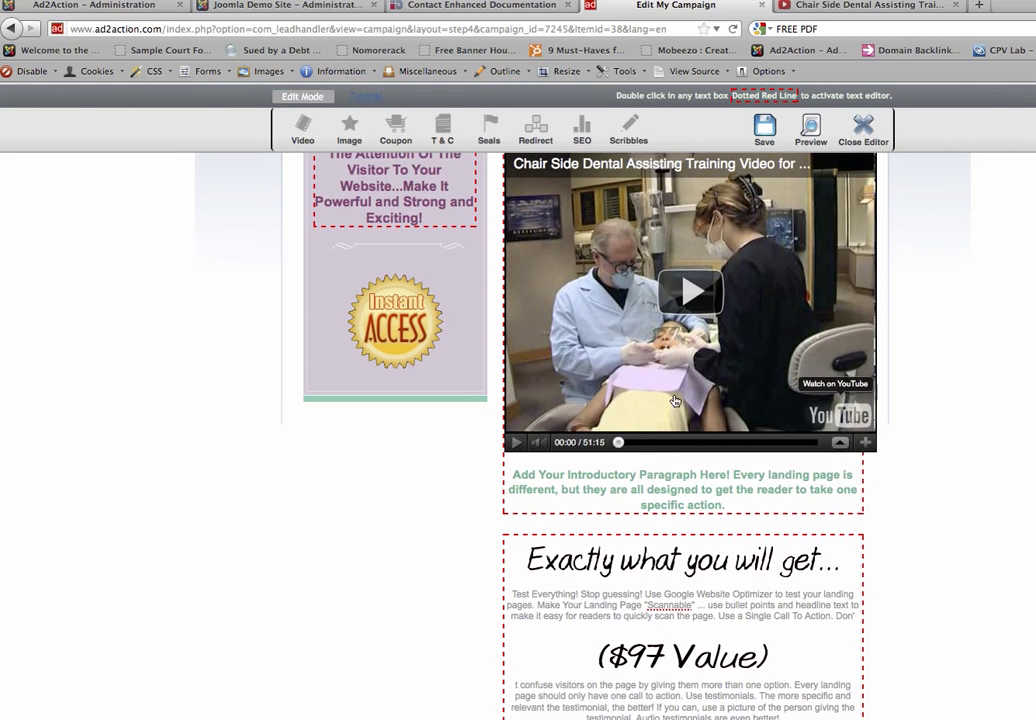
pyautogui.doubleClick(655, 472)
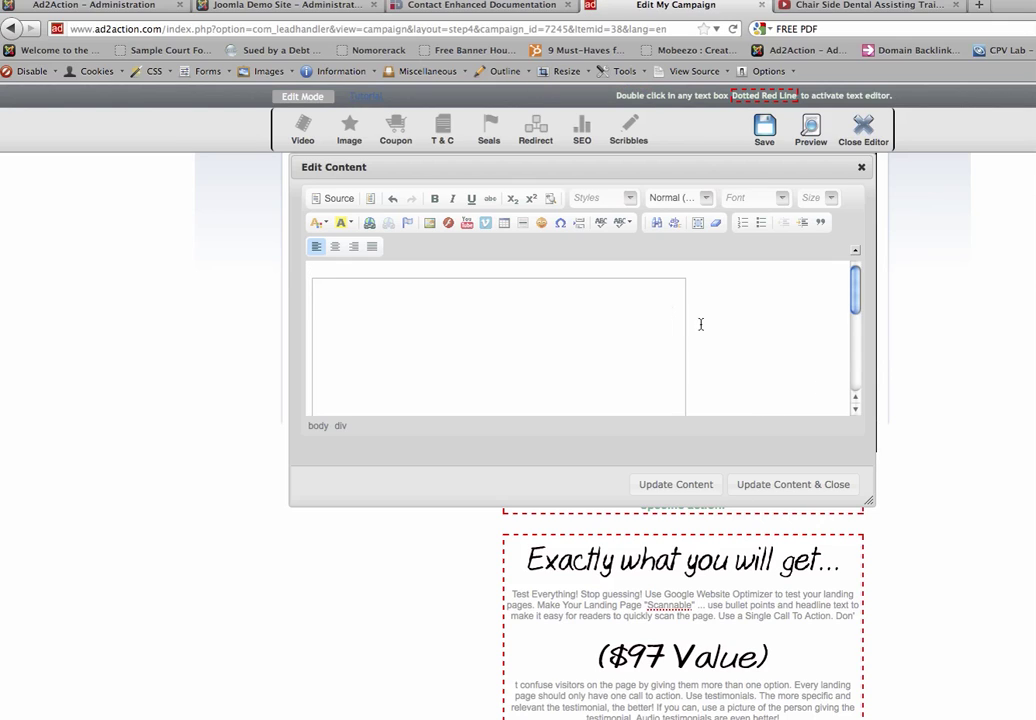
pyautogui.click(664, 301)
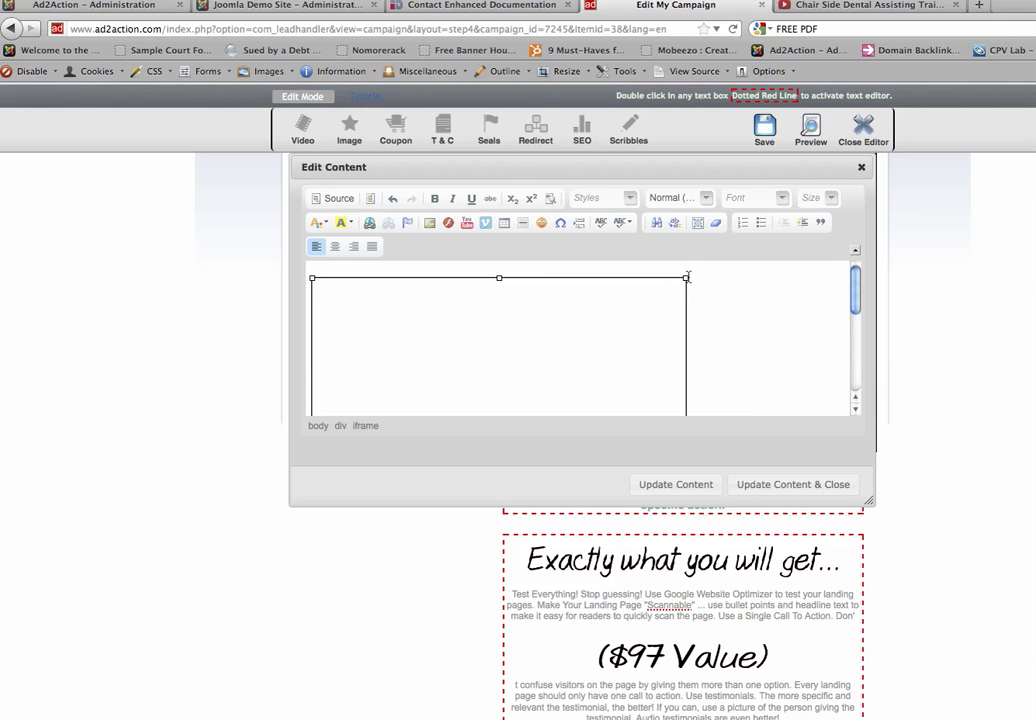
pyautogui.moveTo(684, 279); pyautogui.dragTo(623, 330)
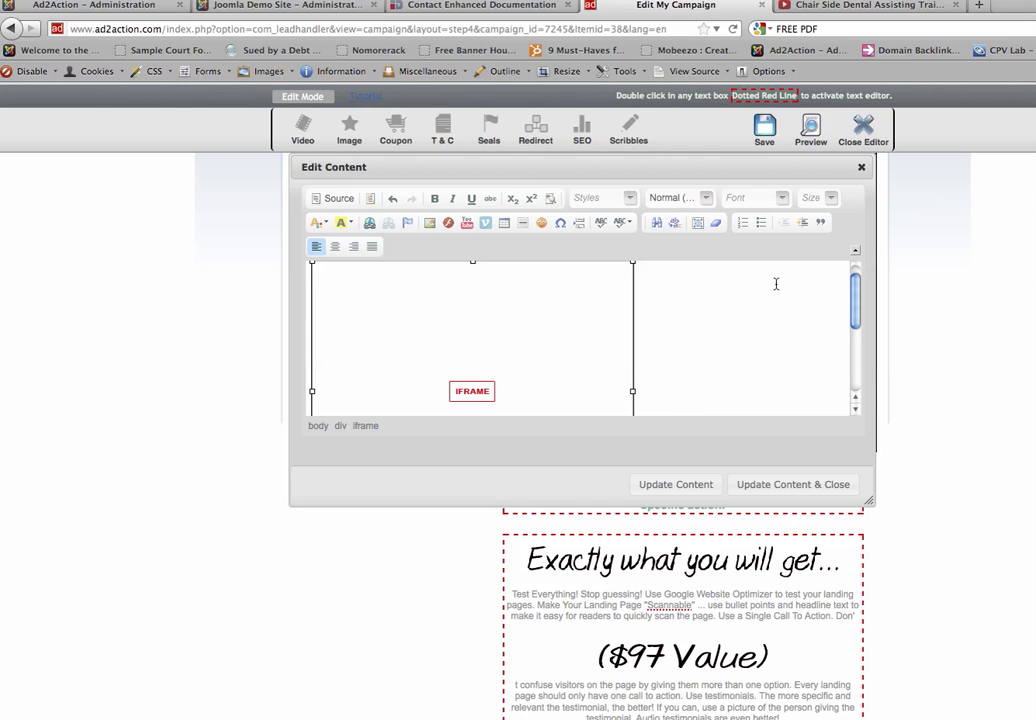
pyautogui.click(763, 485)
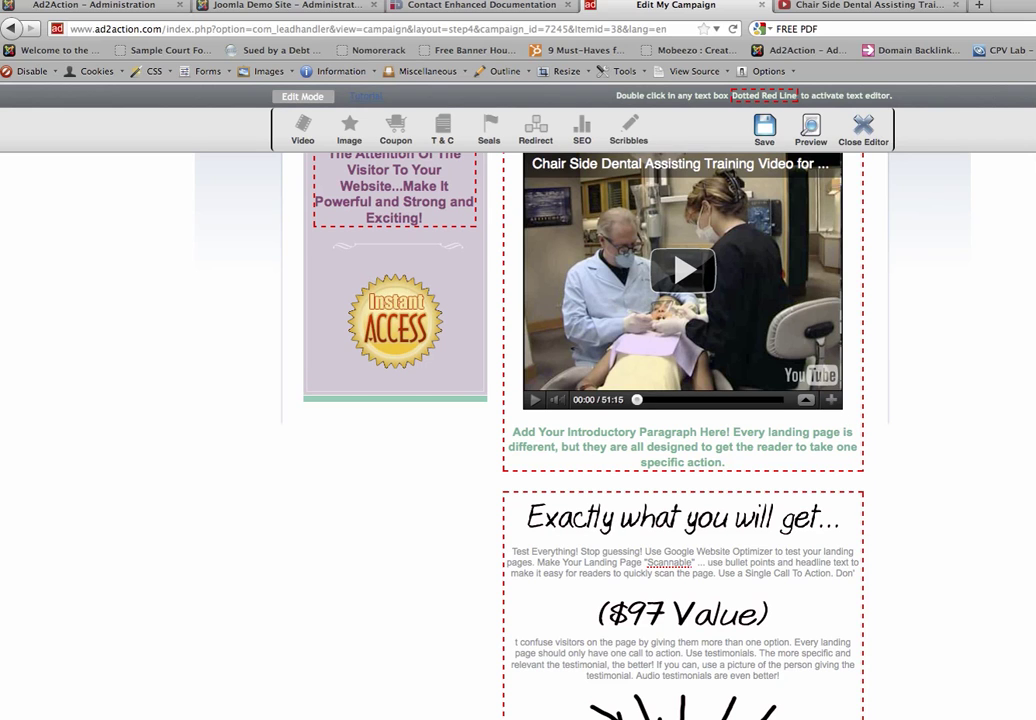
pyautogui.scroll(5, 518, 400)
pyautogui.scroll(-3, 518, 400)
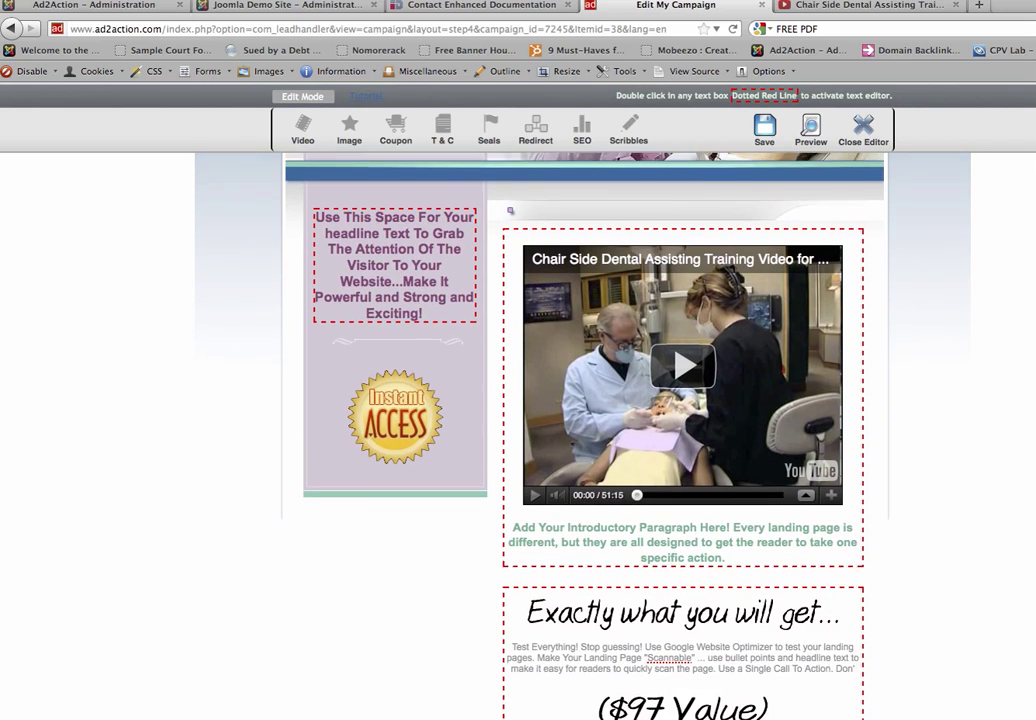
pyautogui.scroll(-1, 584, 430)
pyautogui.scroll(-1, 518, 400)
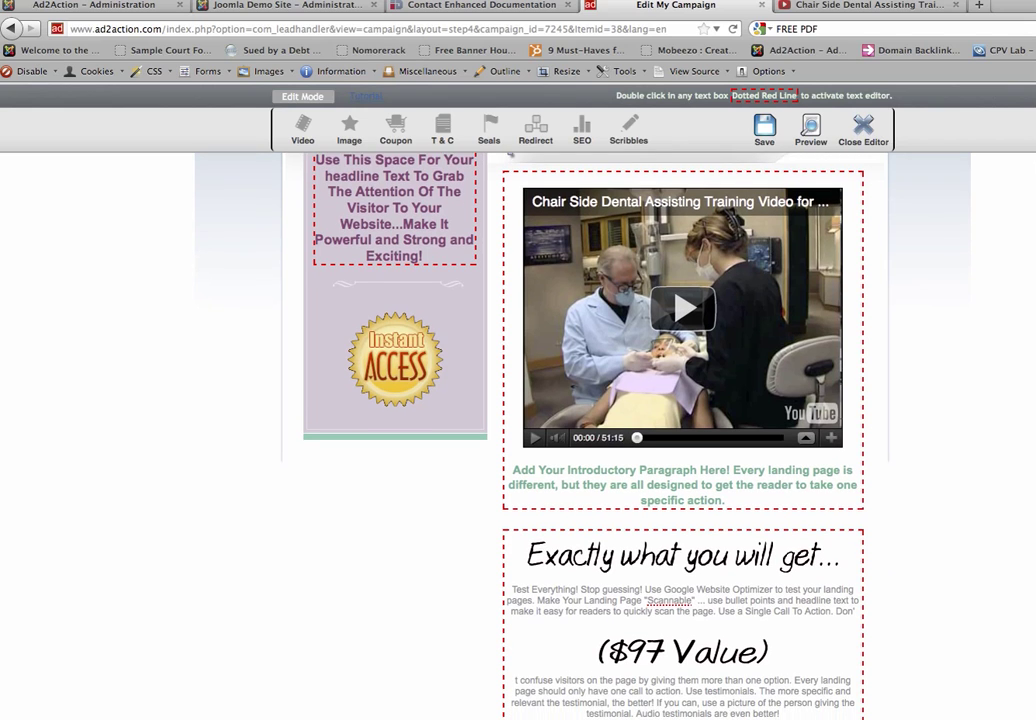
pyautogui.scroll(-1, 518, 400)
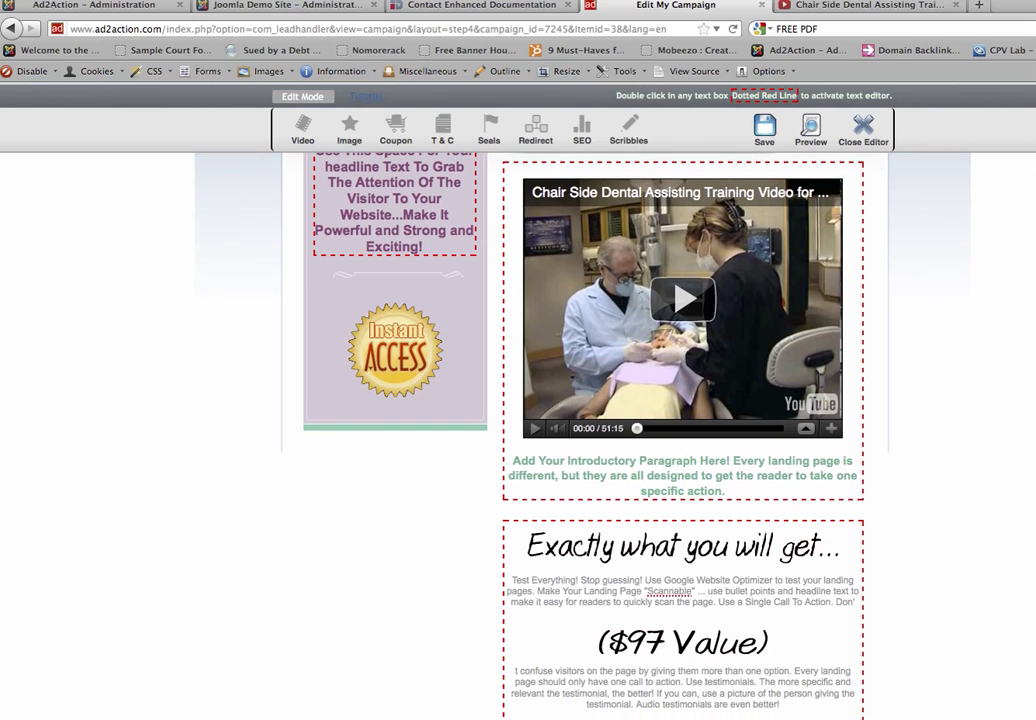
pyautogui.scroll(5, 518, 400)
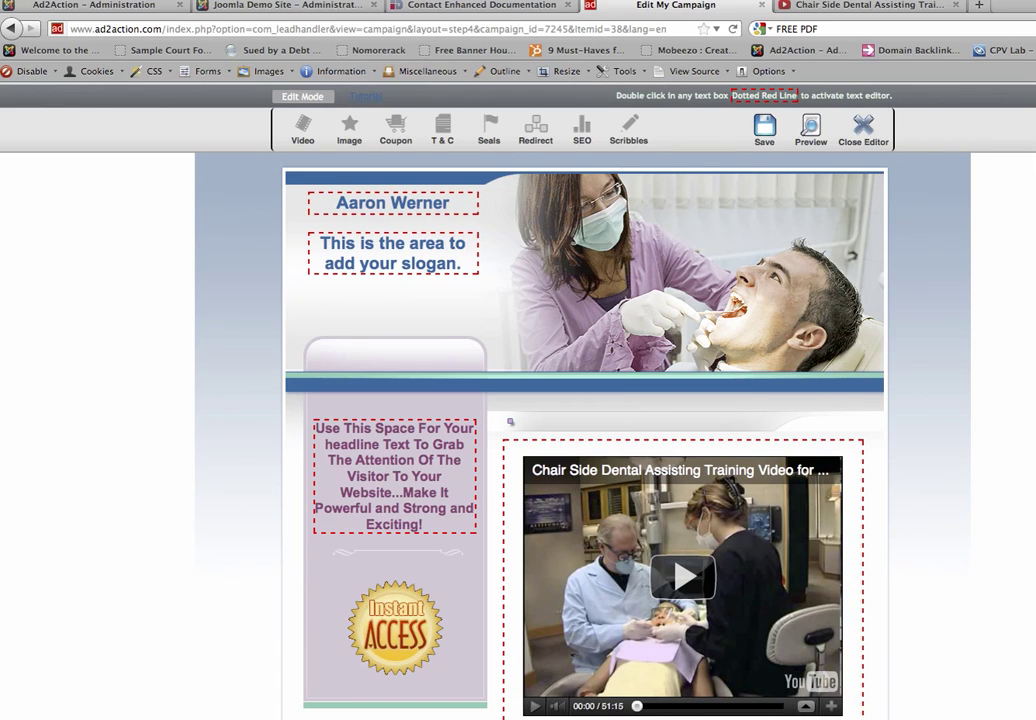
pyautogui.scroll(-2, 518, 400)
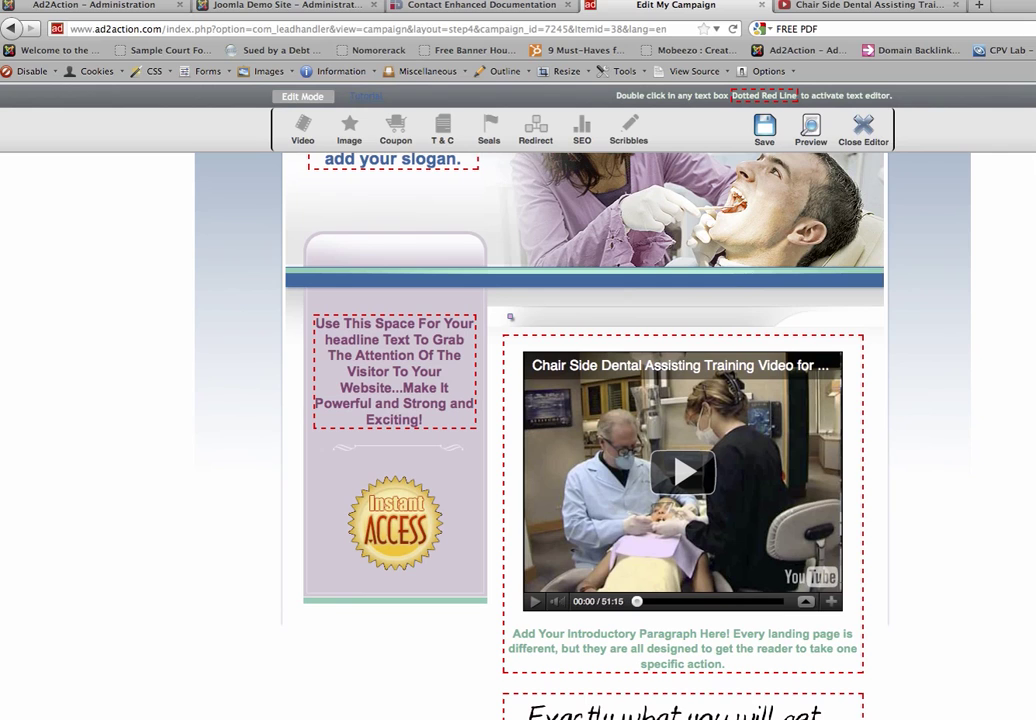
pyautogui.scroll(-2, 518, 400)
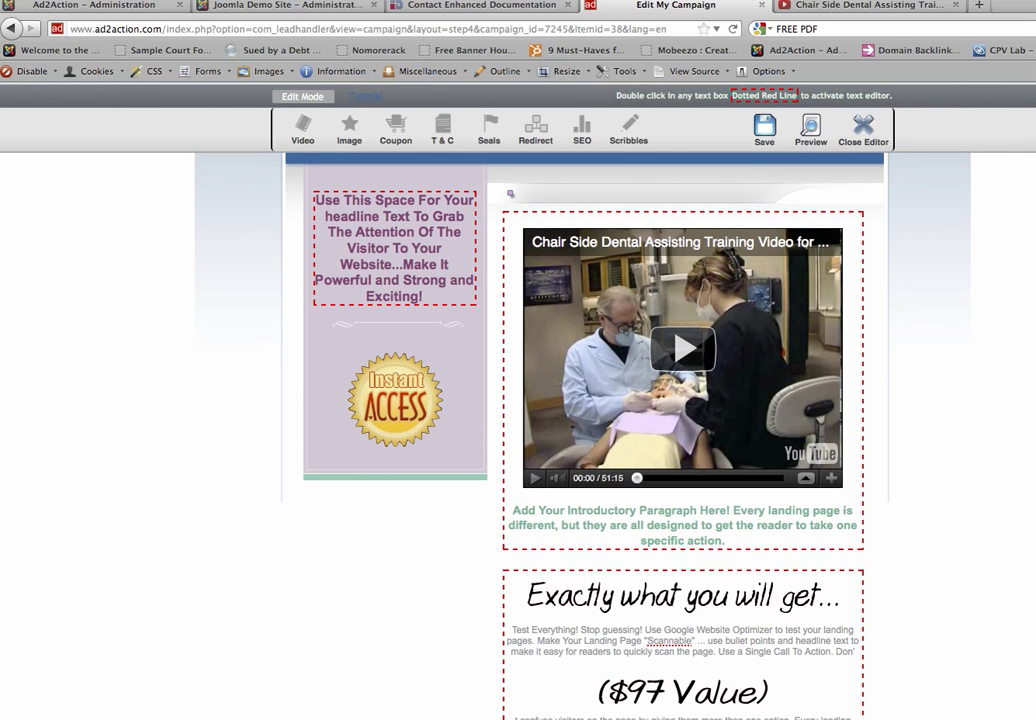
pyautogui.scroll(4, 518, 400)
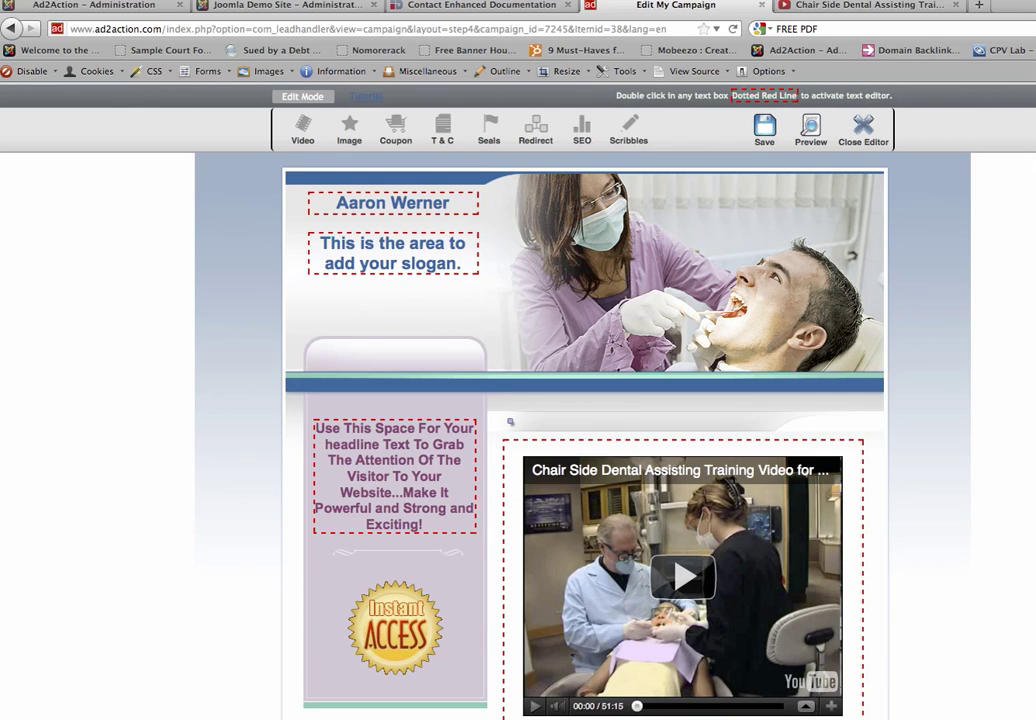
pyautogui.scroll(-3, 585, 435)
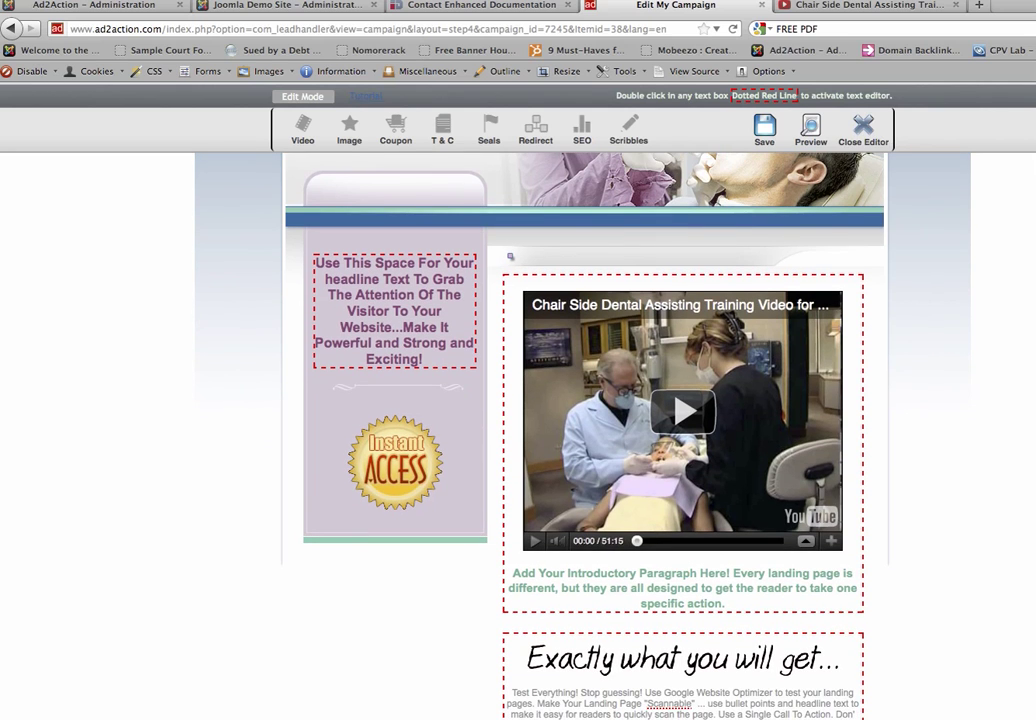
pyautogui.scroll(-8, 585, 435)
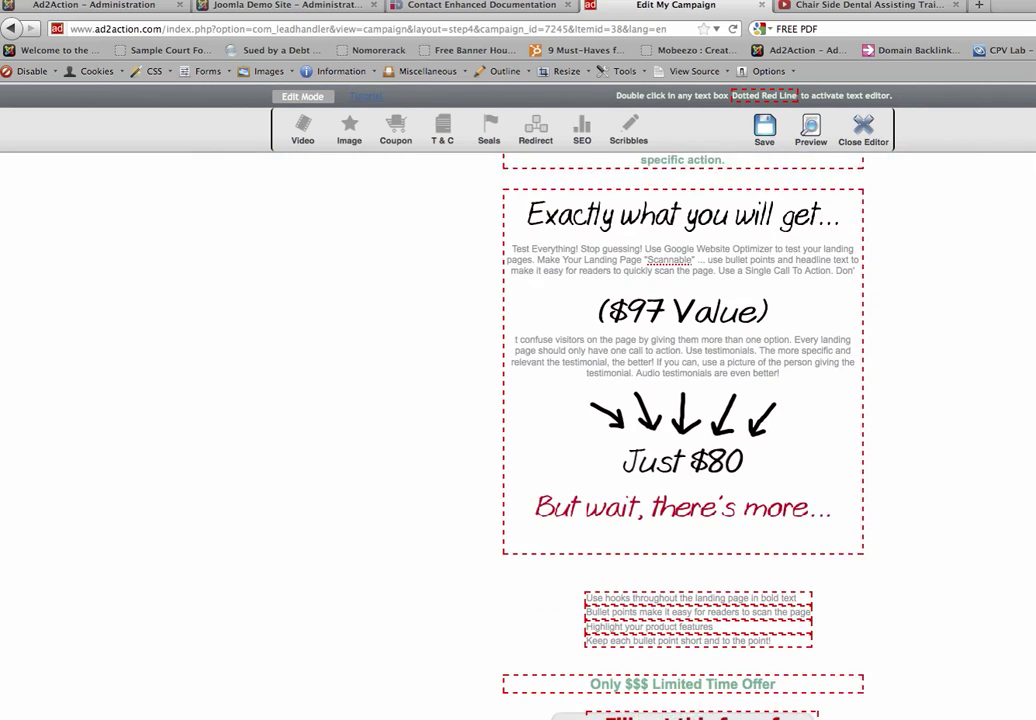
pyautogui.scroll(-3, 585, 435)
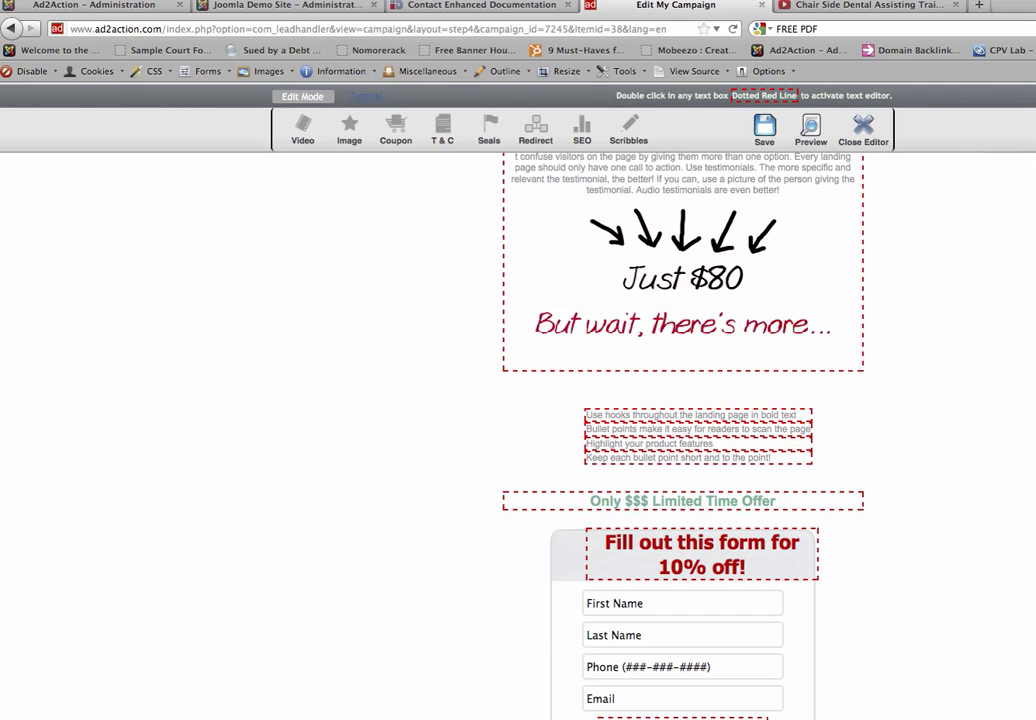
pyautogui.scroll(-4, 585, 435)
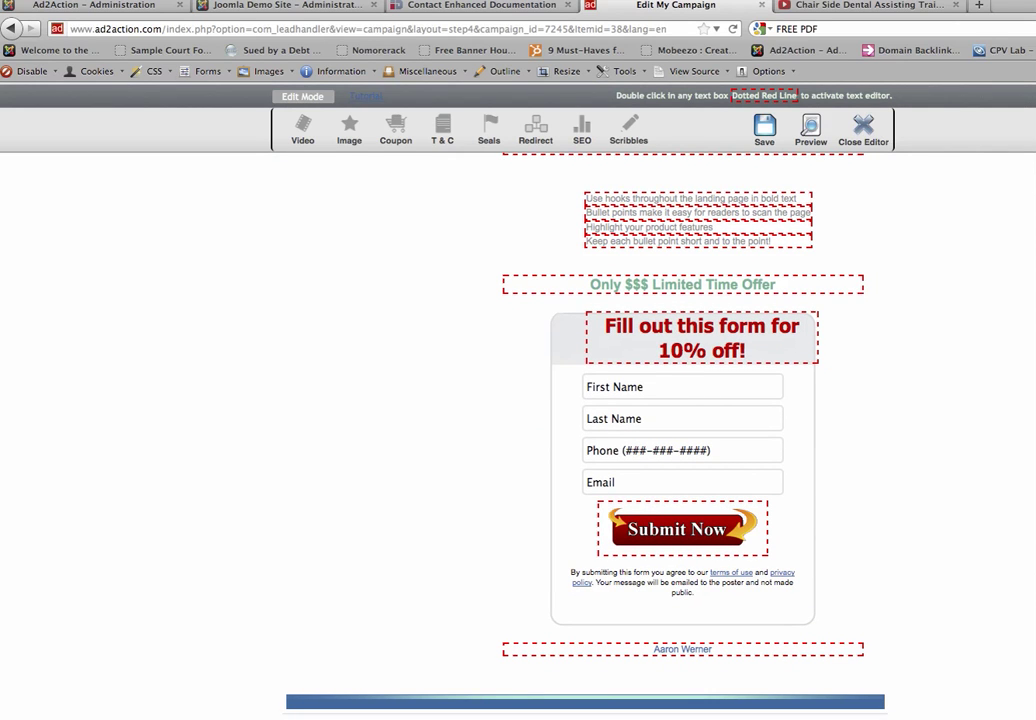
pyautogui.scroll(20, 585, 435)
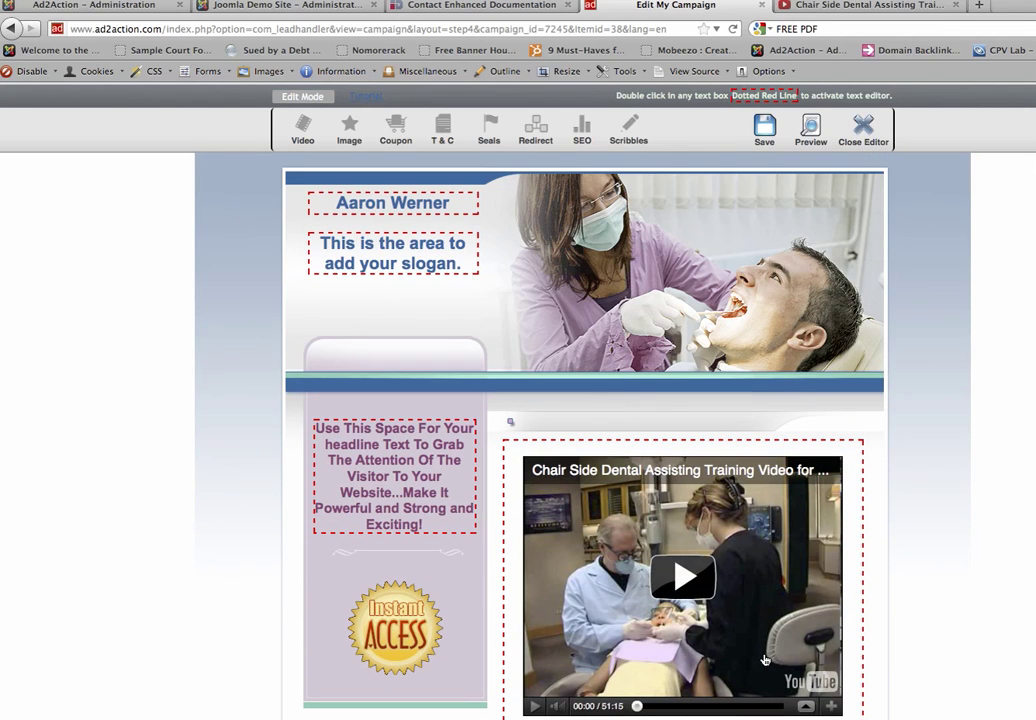
pyautogui.scroll(-10, 570, 572)
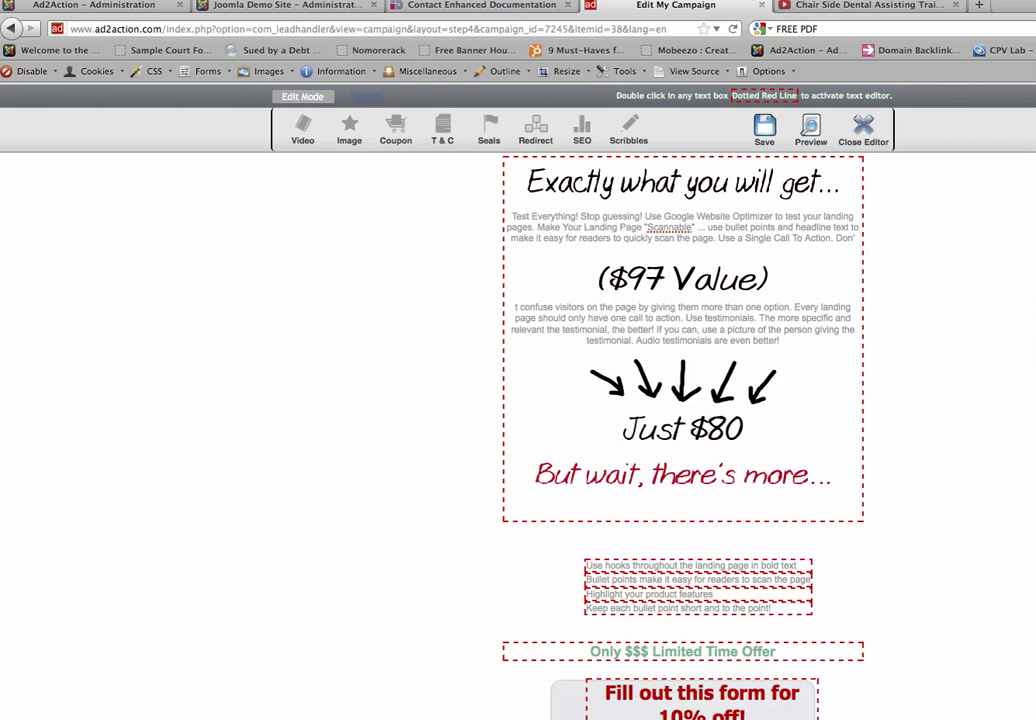
pyautogui.scroll(12, 584, 395)
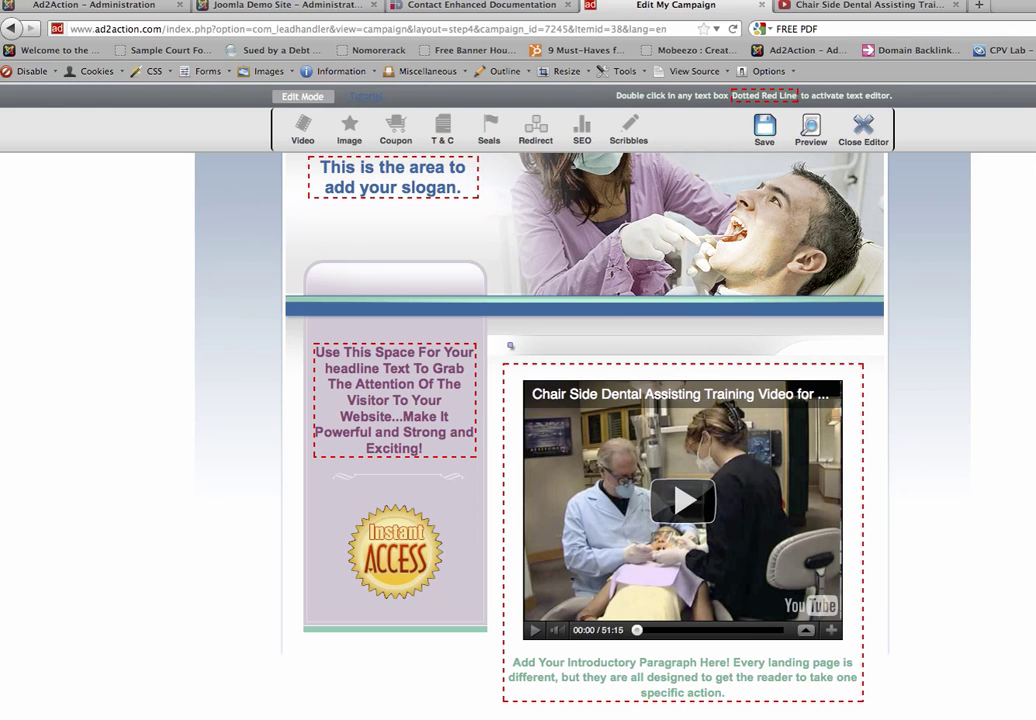
pyautogui.scroll(-10, 580, 430)
pyautogui.scroll(-6, 683, 430)
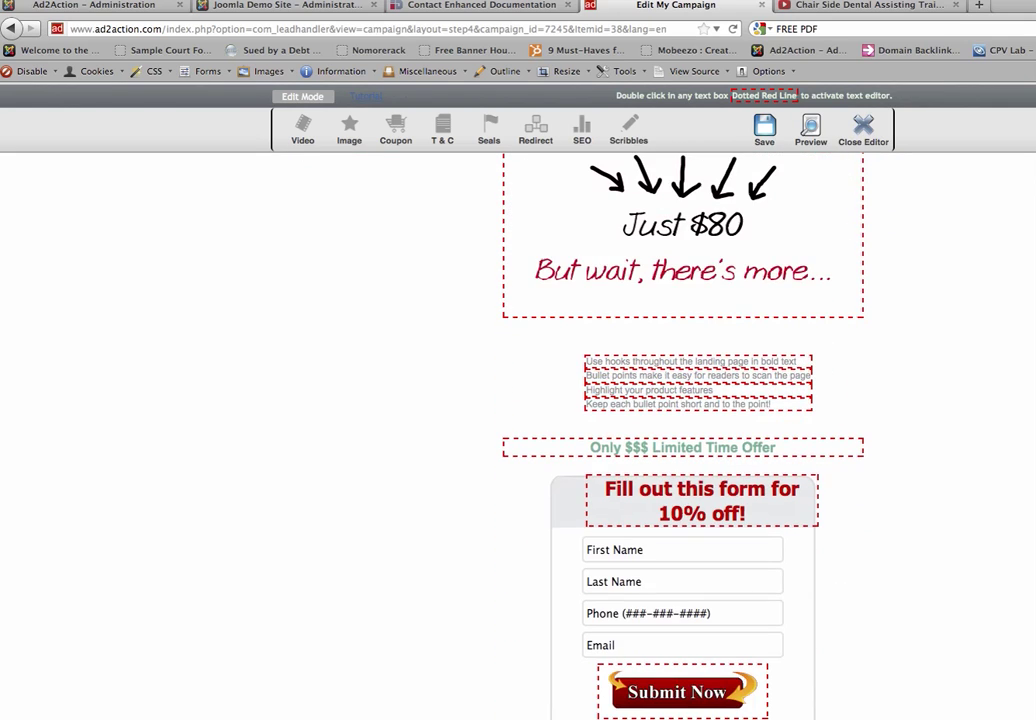
pyautogui.scroll(16, 580, 430)
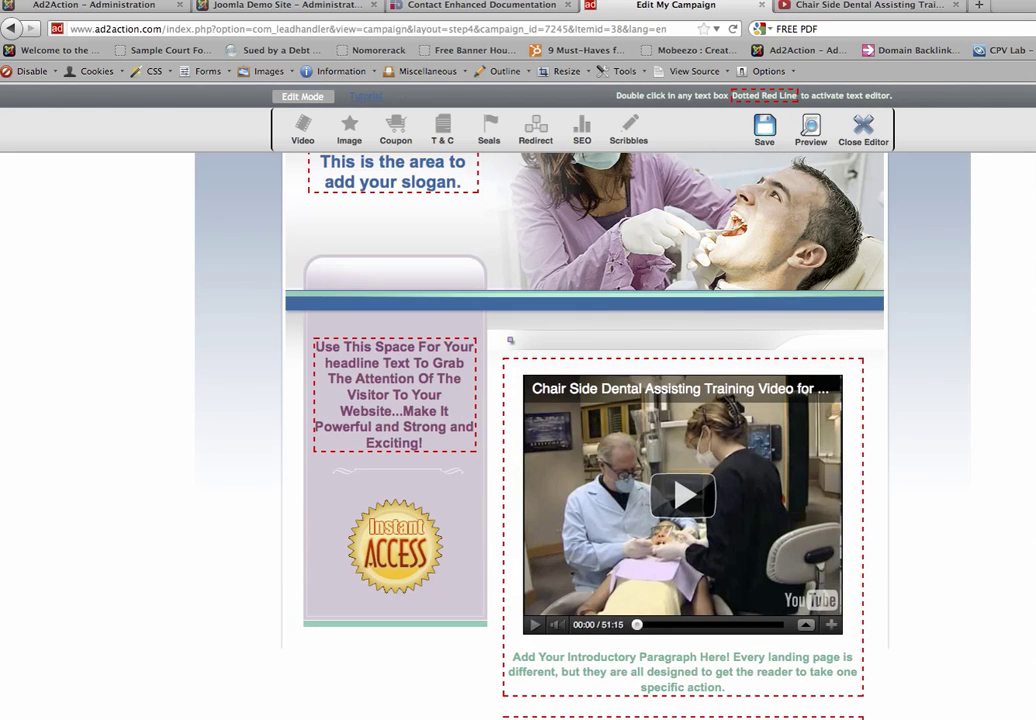
pyautogui.scroll(2, 580, 430)
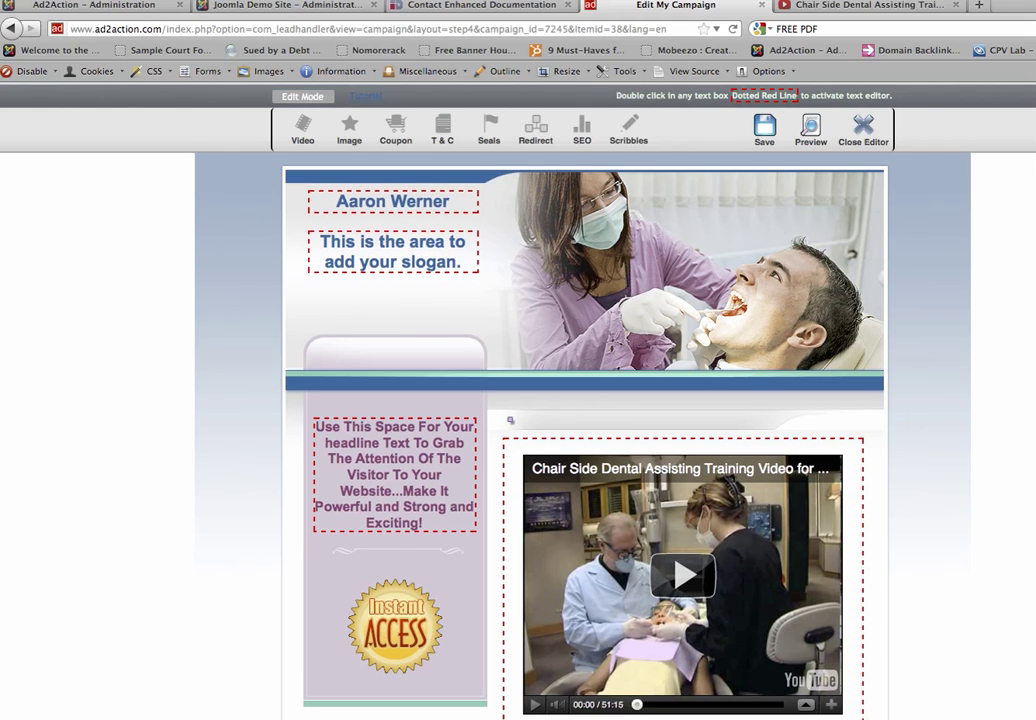
pyautogui.scroll(-2, 585, 435)
pyautogui.scroll(3, 585, 435)
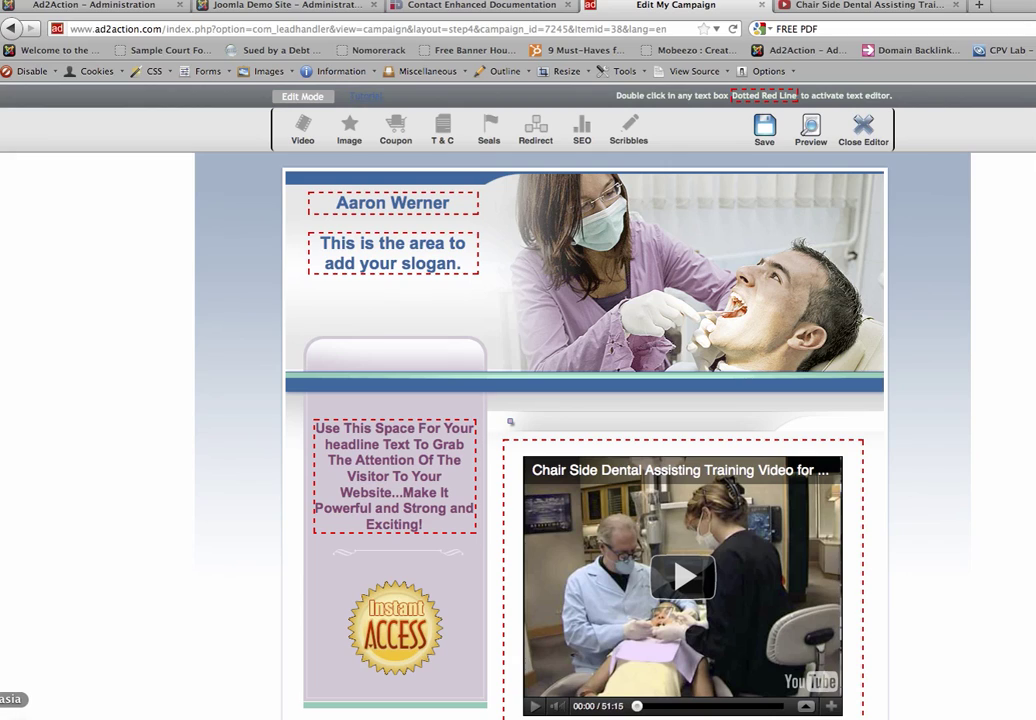
pyautogui.rightClick(12, 716)
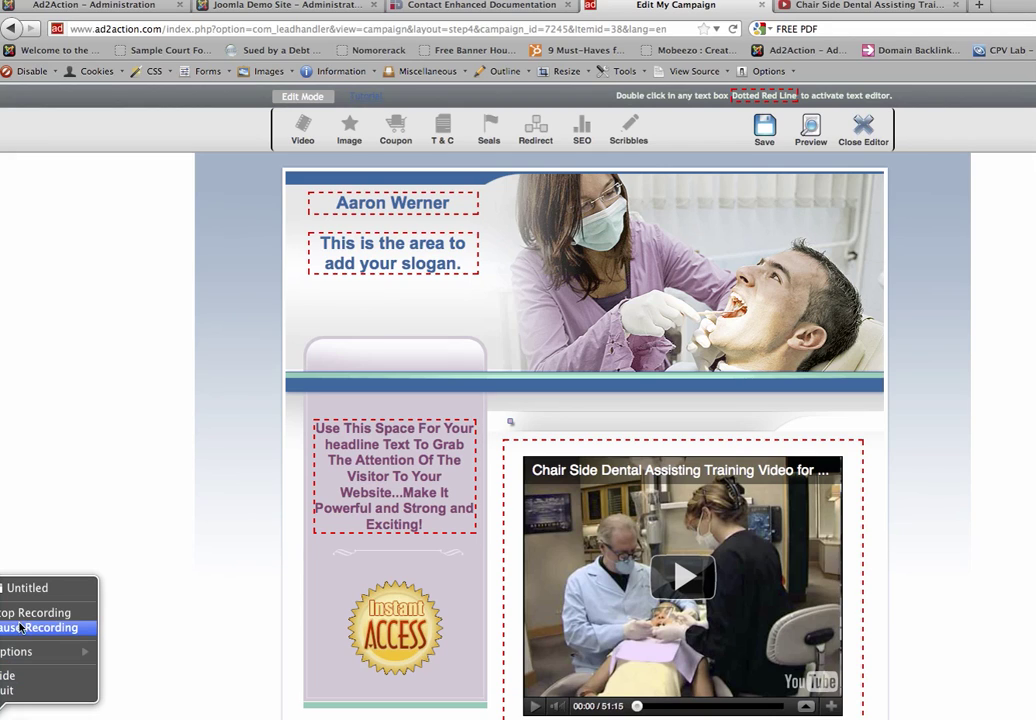